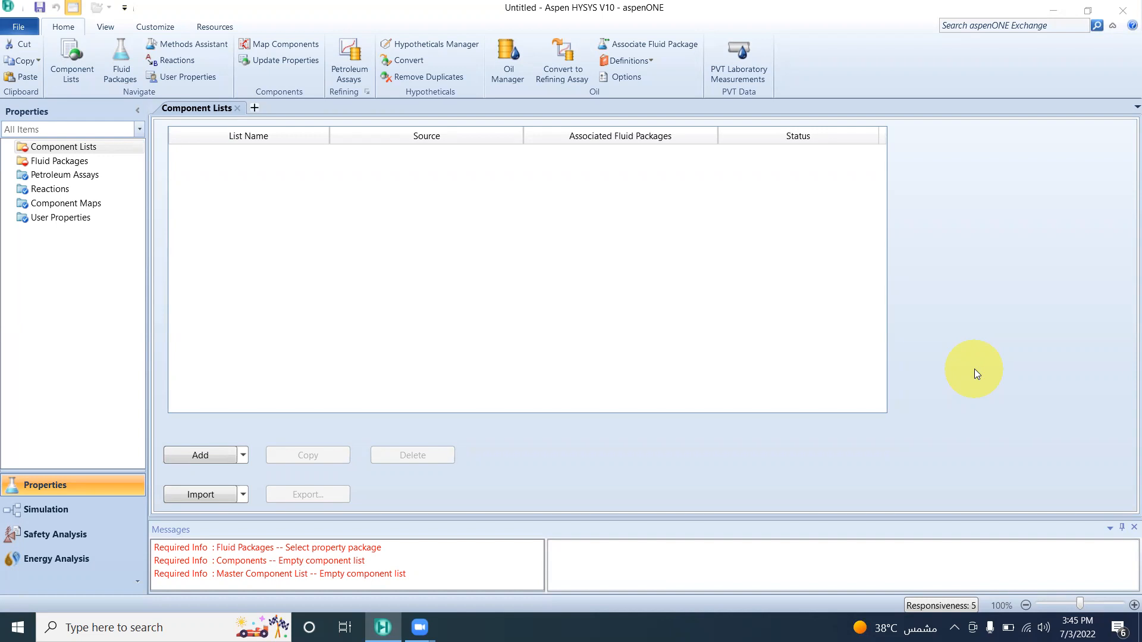
# Create a new component list based on the HYSYS databank.
pyautogui.click(208, 456)
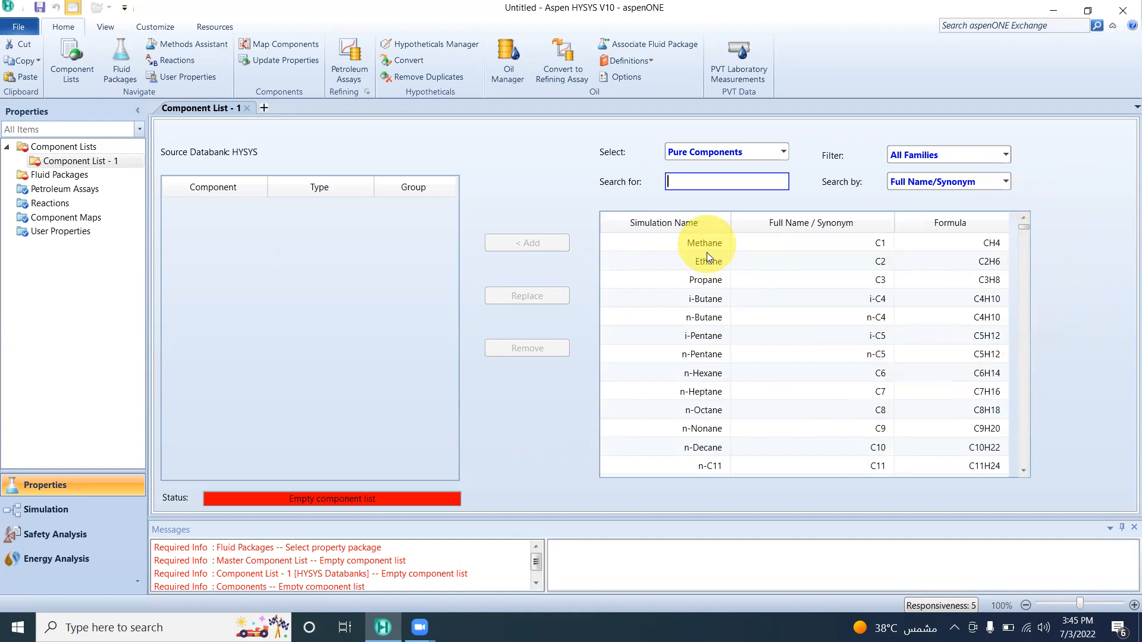
pyautogui.write('crude')
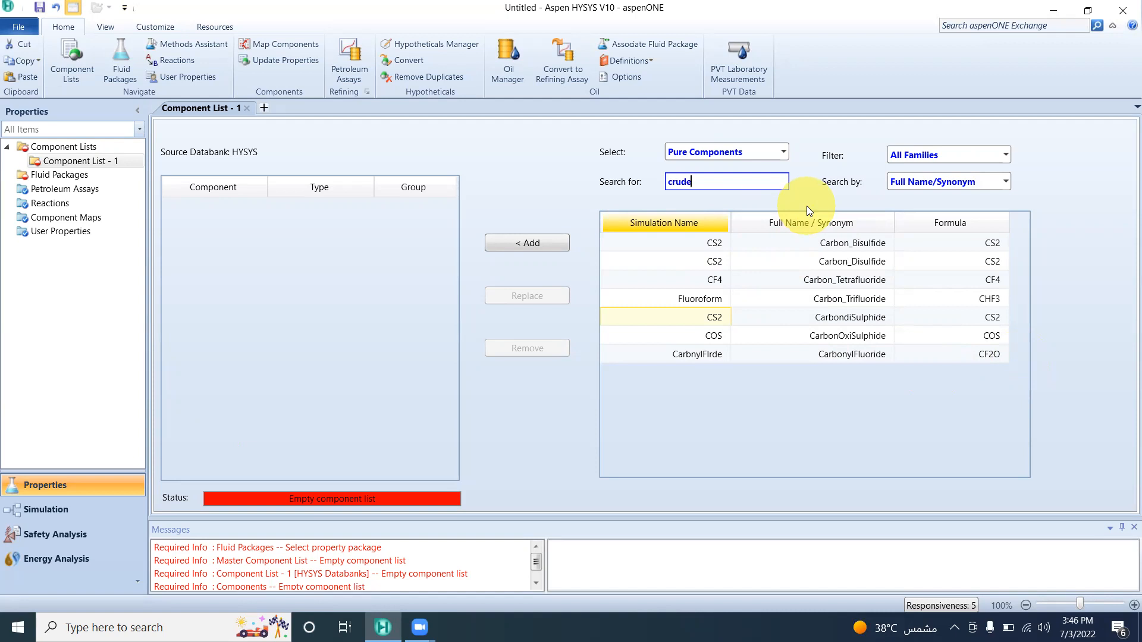
pyautogui.press('BackSpace')
pyautogui.press('BackSpace')
pyautogui.press('BackSpace')
pyautogui.press('BackSpace')
pyautogui.press('BackSpace')
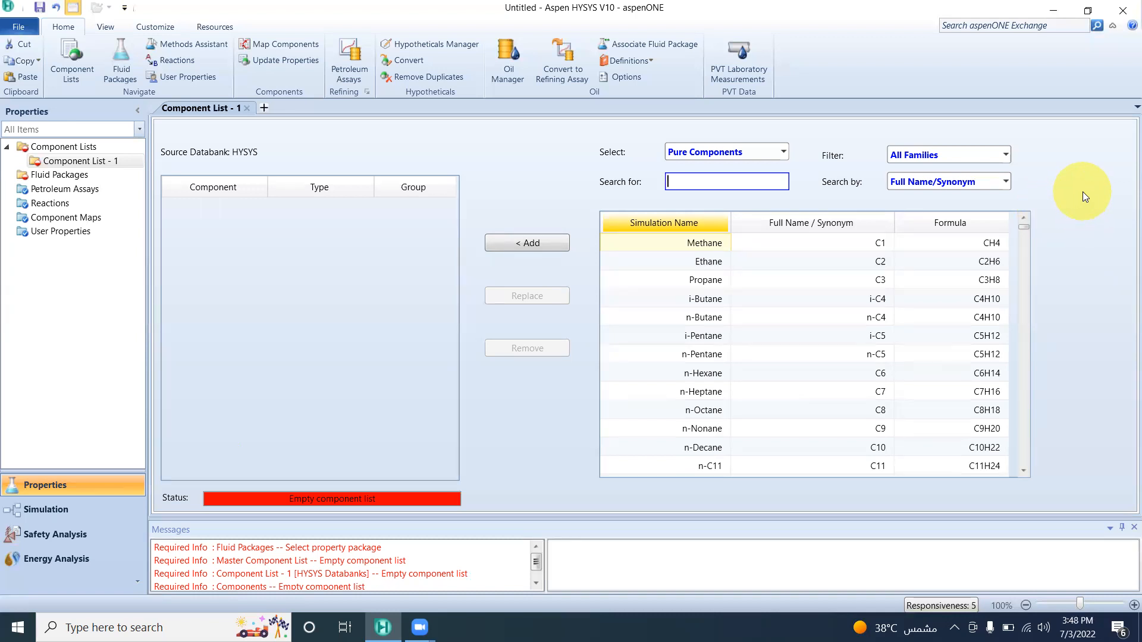
# Add the pure components i-Butane, n-Butane, i-Pentane and n-Pentane to the component list.
pyautogui.click(690, 298)
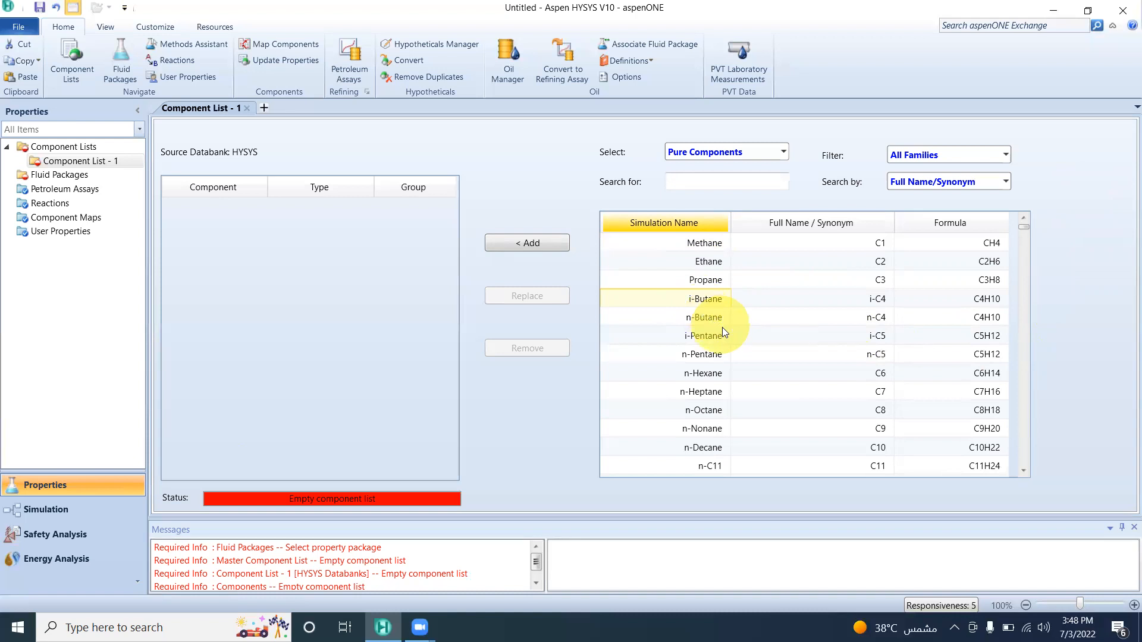
pyautogui.keyDown('shift'); pyautogui.click(707, 357); pyautogui.keyUp('shift')
pyautogui.click(552, 250)
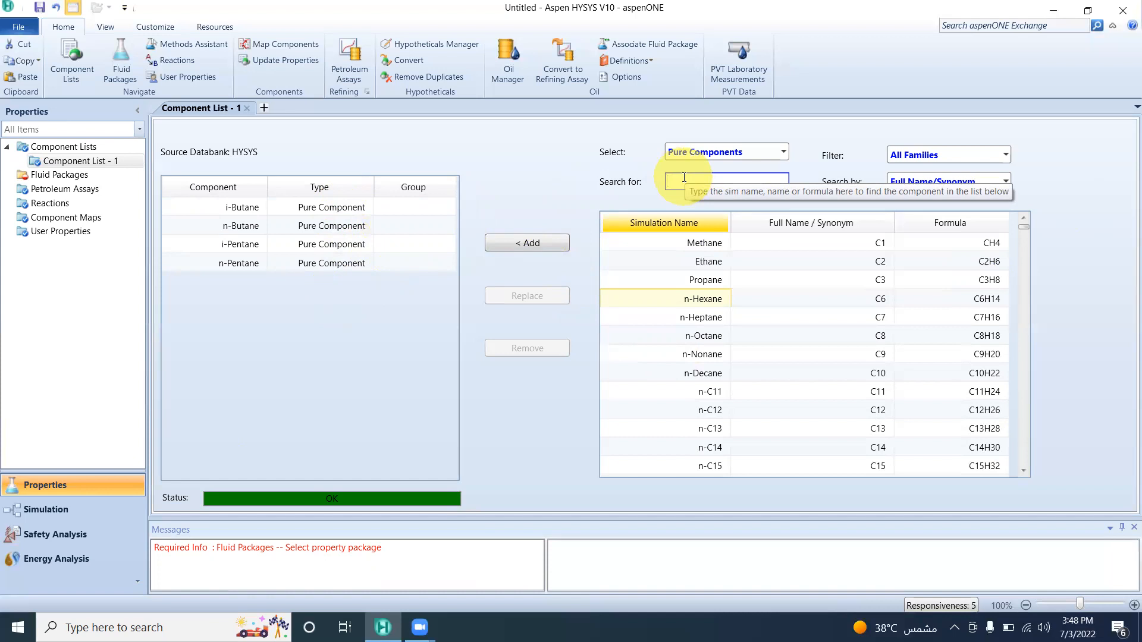
# Find H2O among the pure components by searching for H2 and add it to the component list.
pyautogui.write('H2')
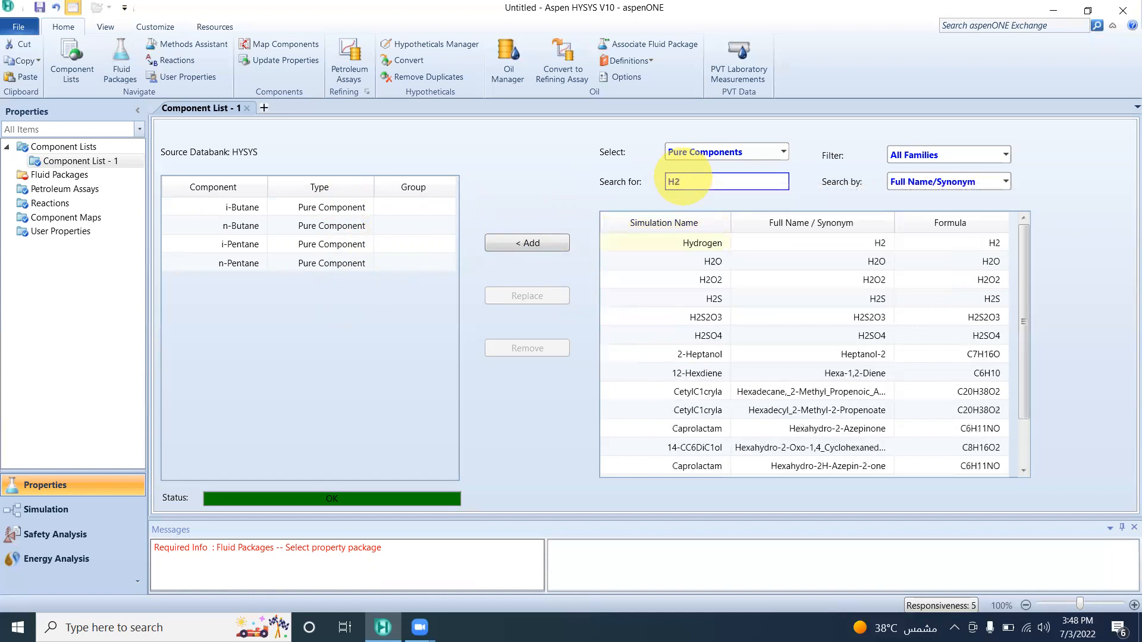
pyautogui.click(634, 261)
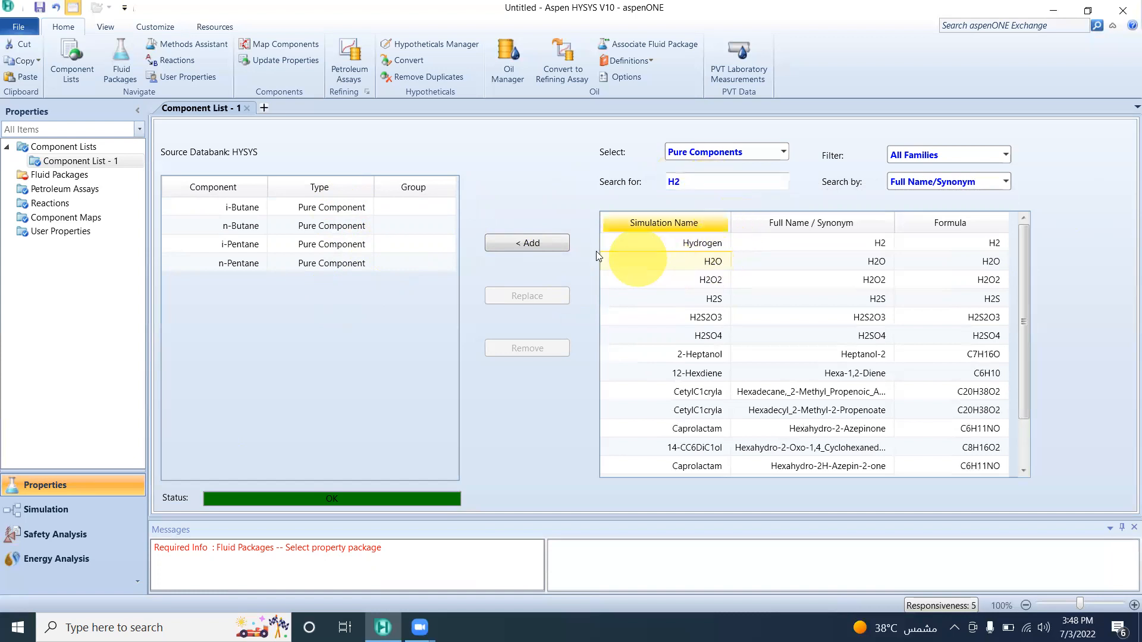
pyautogui.click(538, 242)
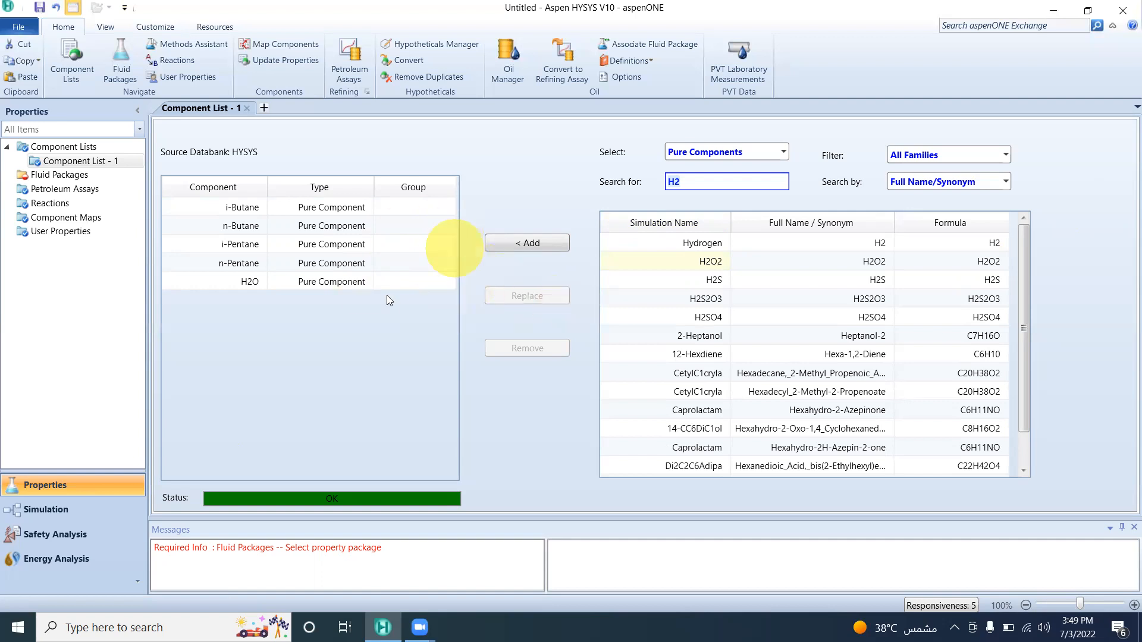
# Create a new fluid package for Component List - 1 with Peng-Robinson as its property package.
pyautogui.click(57, 174)
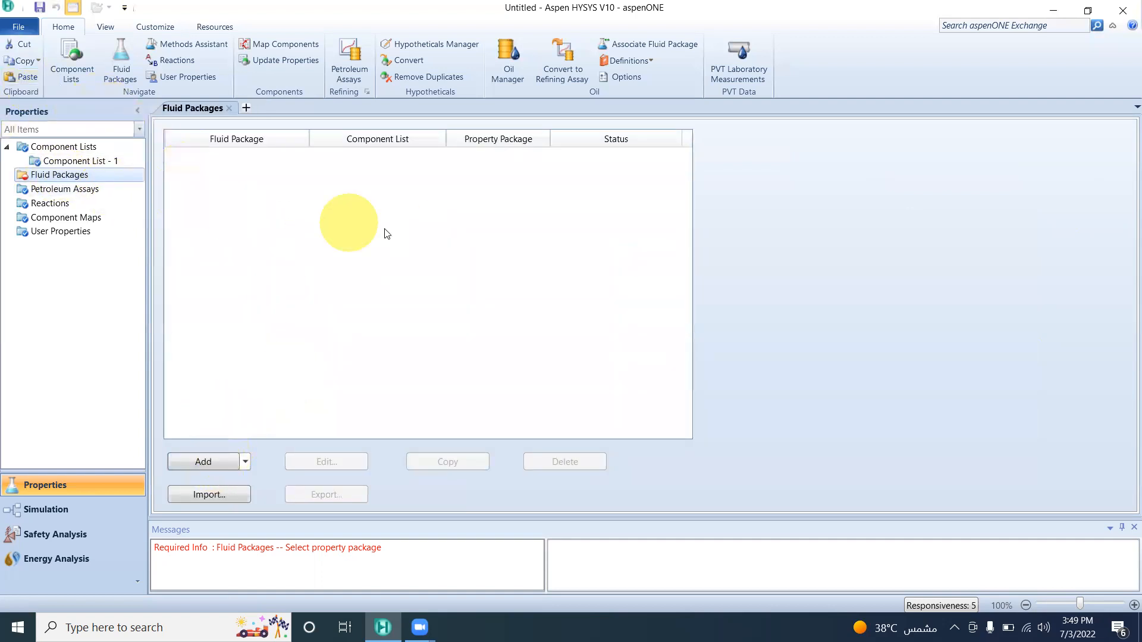
pyautogui.click(204, 461)
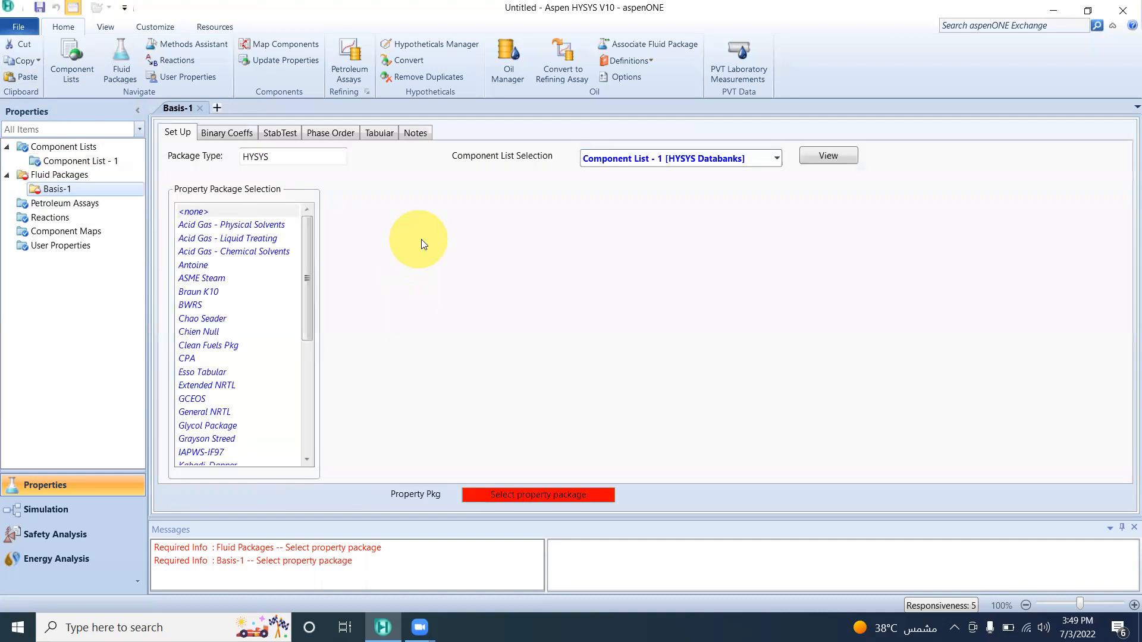
pyautogui.moveTo(307, 330); pyautogui.dragTo(306, 416)
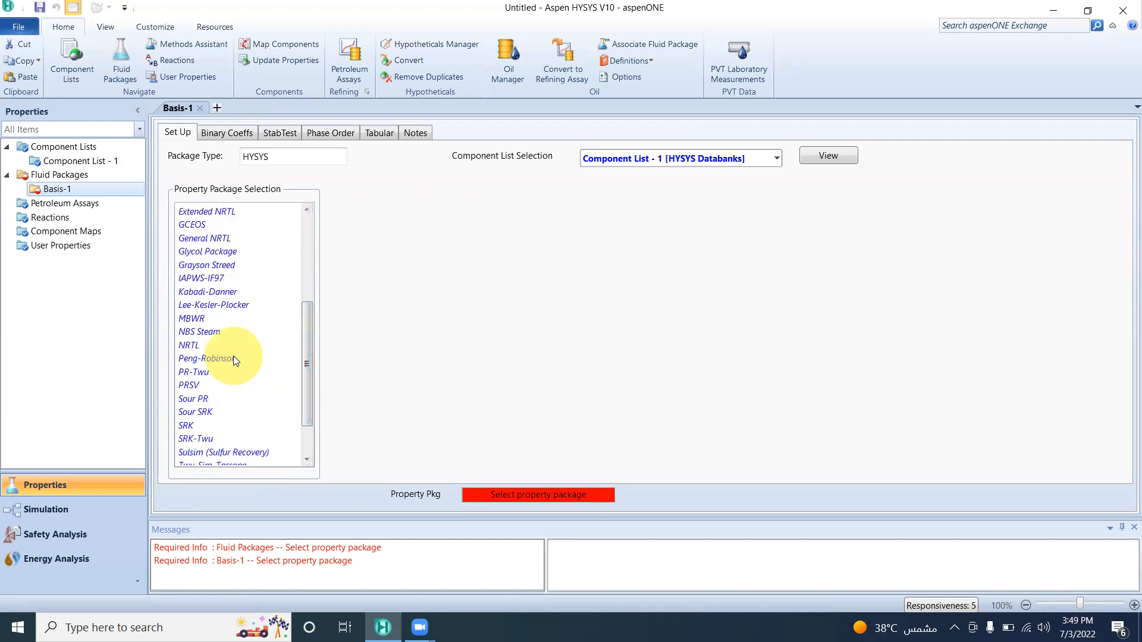
pyautogui.click(257, 359)
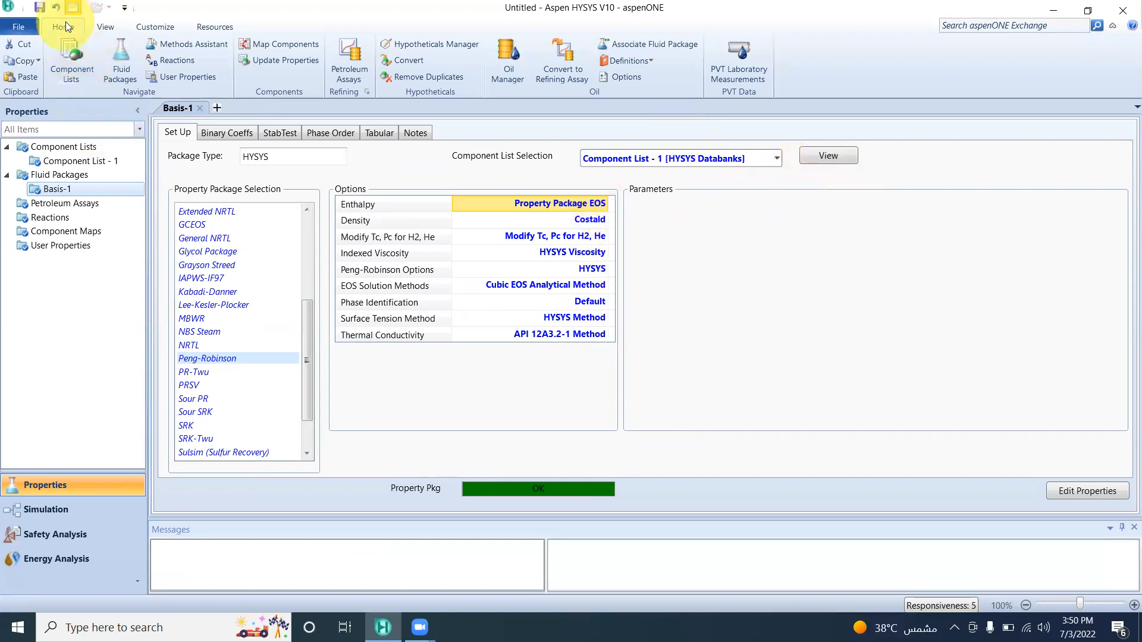
# Create a new input assay in the Oil Manager and open its input data.
pyautogui.click(505, 62)
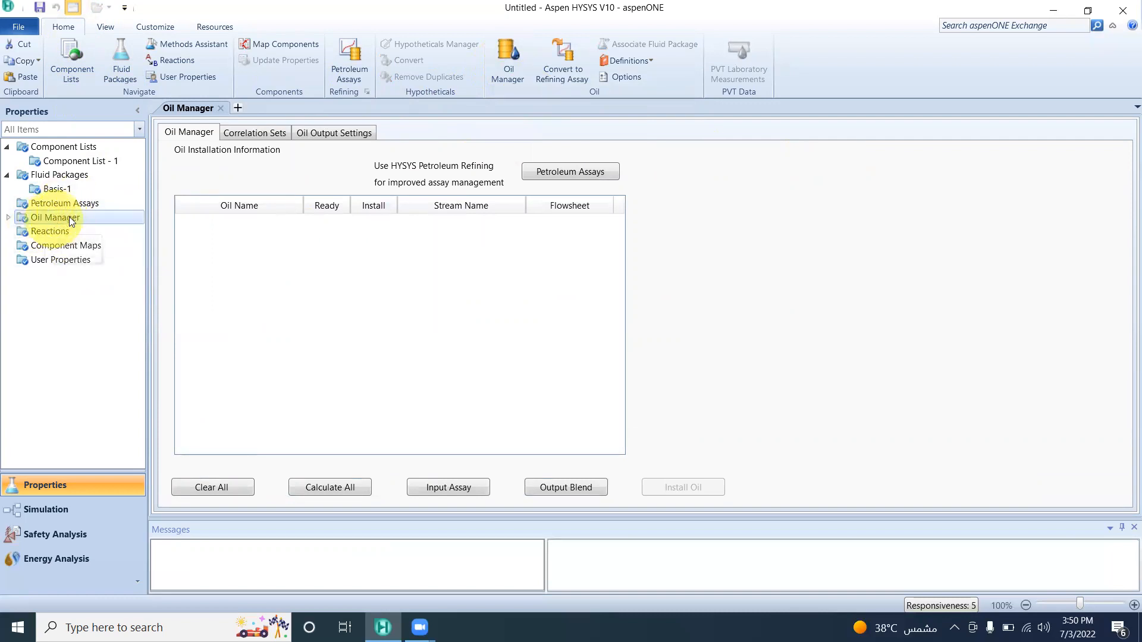
pyautogui.click(10, 216)
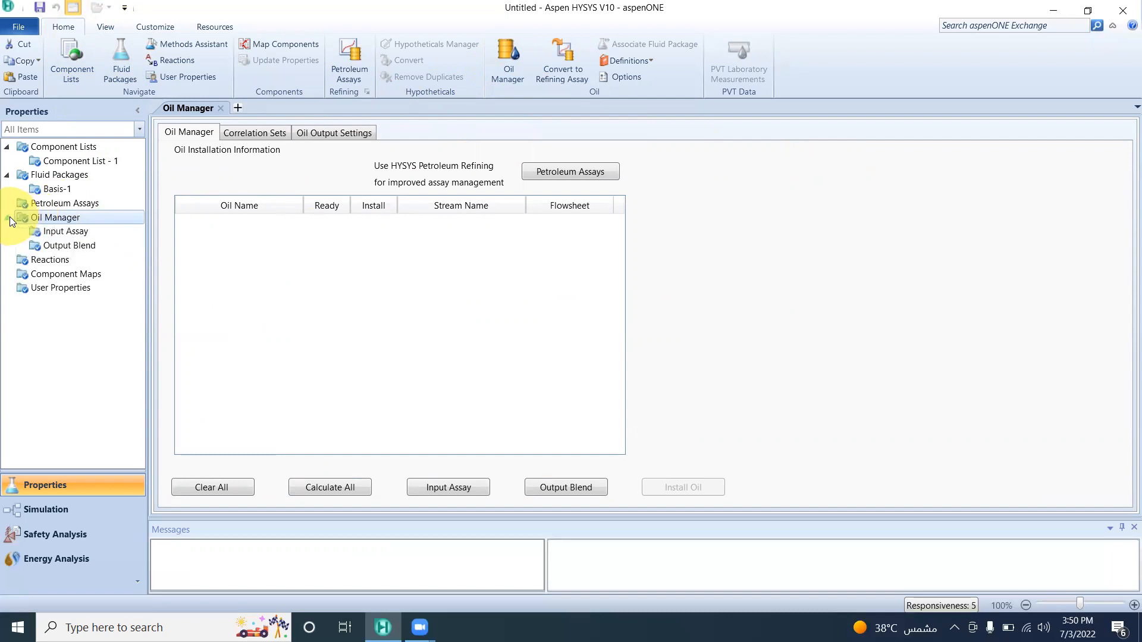
pyautogui.click(45, 232)
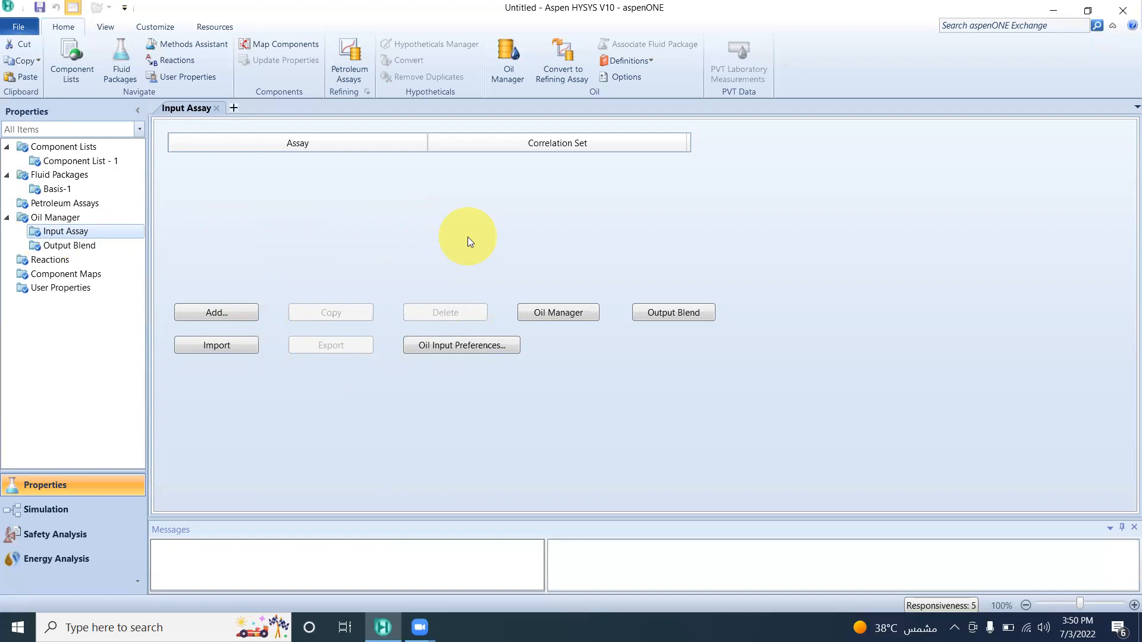
pyautogui.click(239, 316)
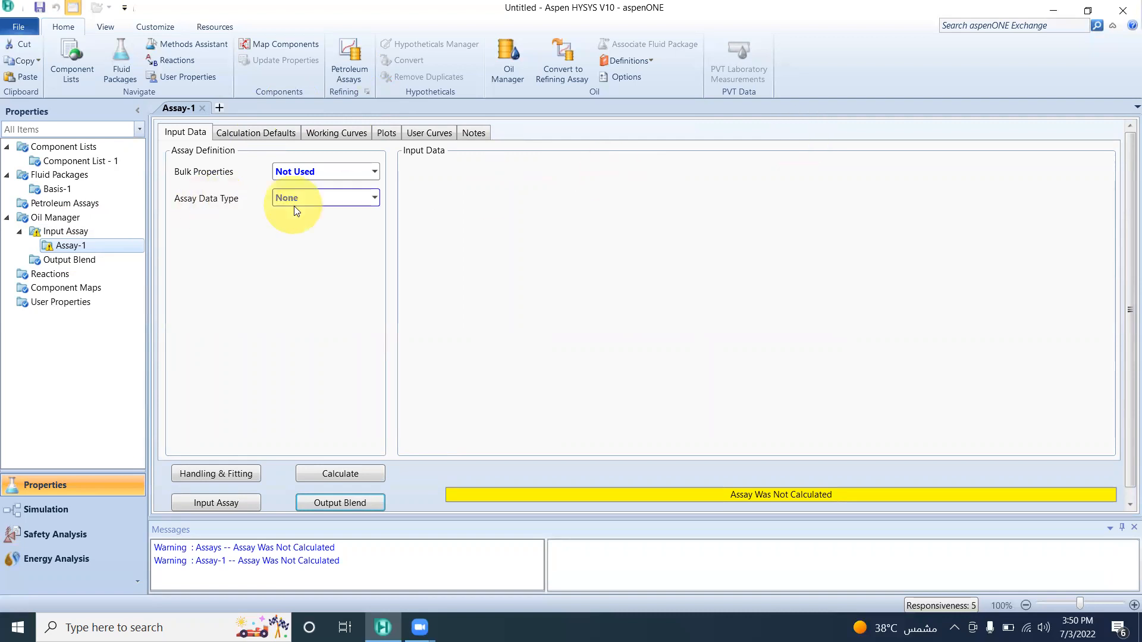
pyautogui.click(68, 233)
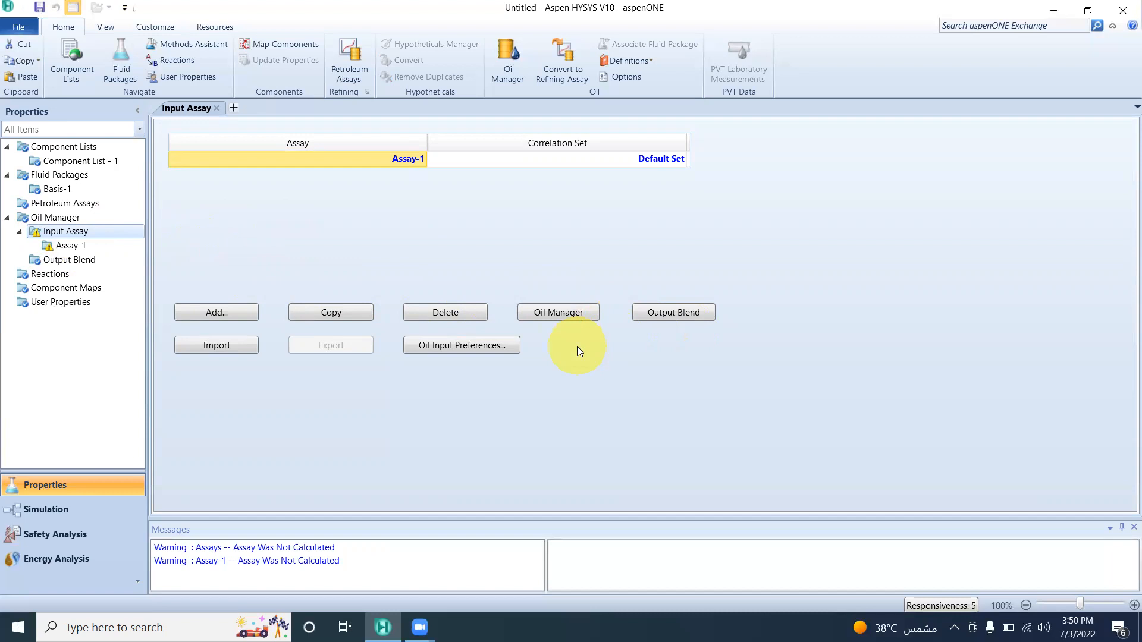
pyautogui.click(72, 246)
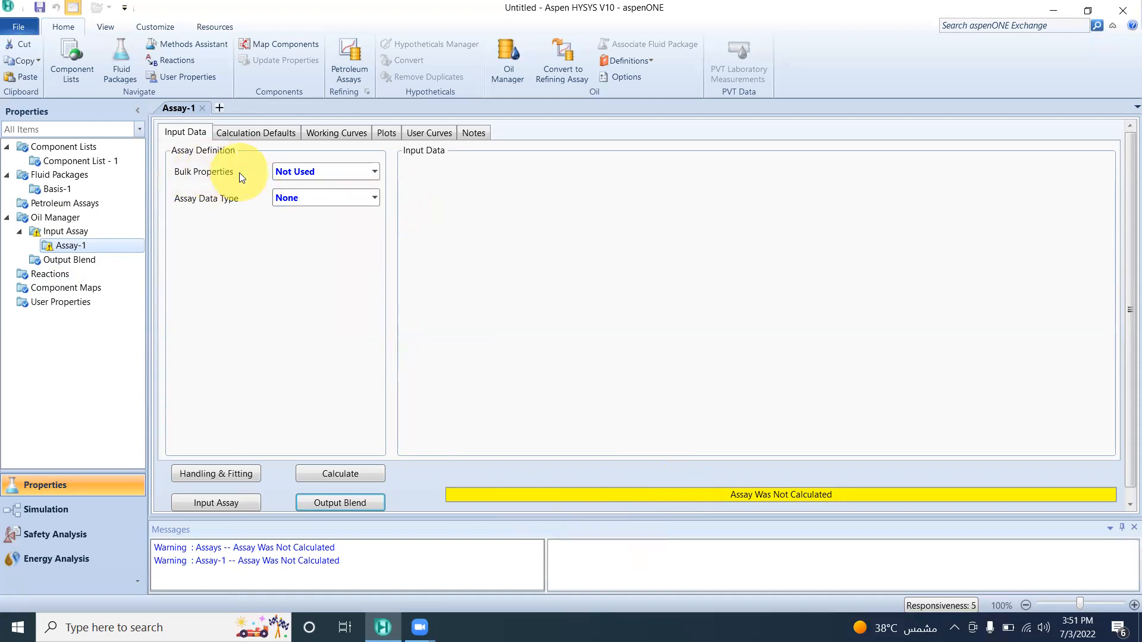
# Set the assay's Bulk Properties option to Used.
pyautogui.click(373, 172)
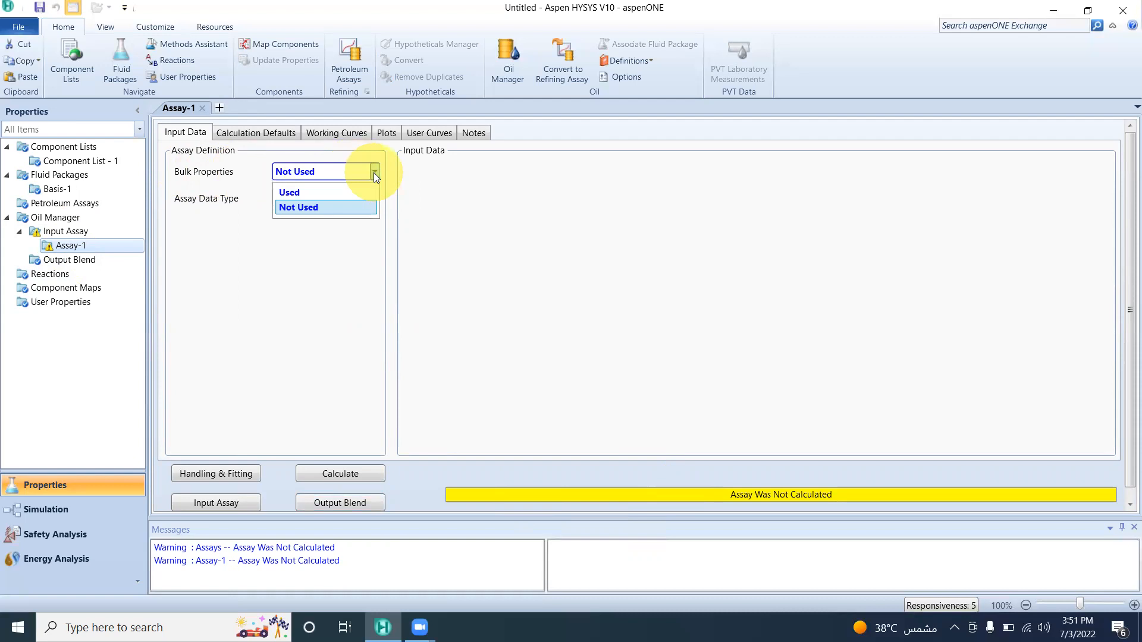
pyautogui.click(358, 206)
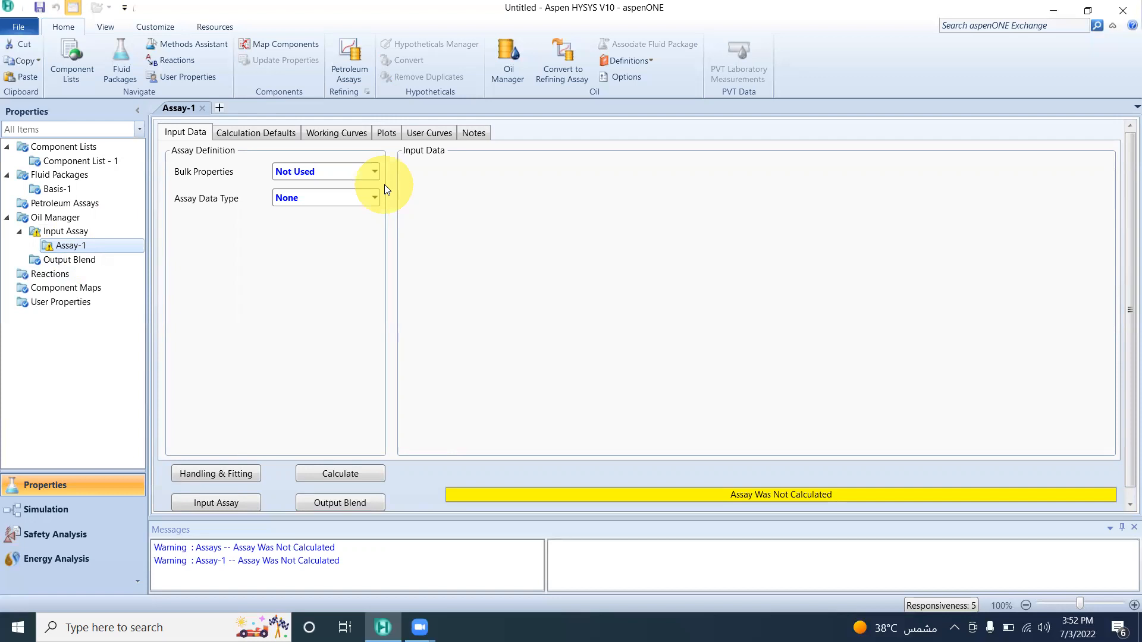
pyautogui.click(375, 172)
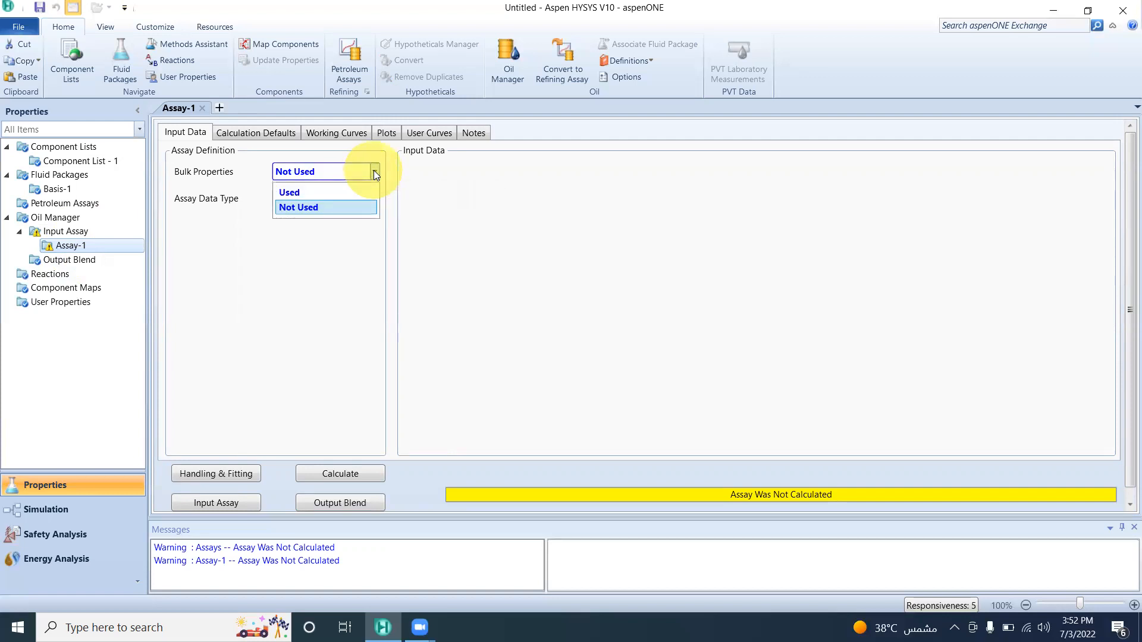
pyautogui.click(343, 192)
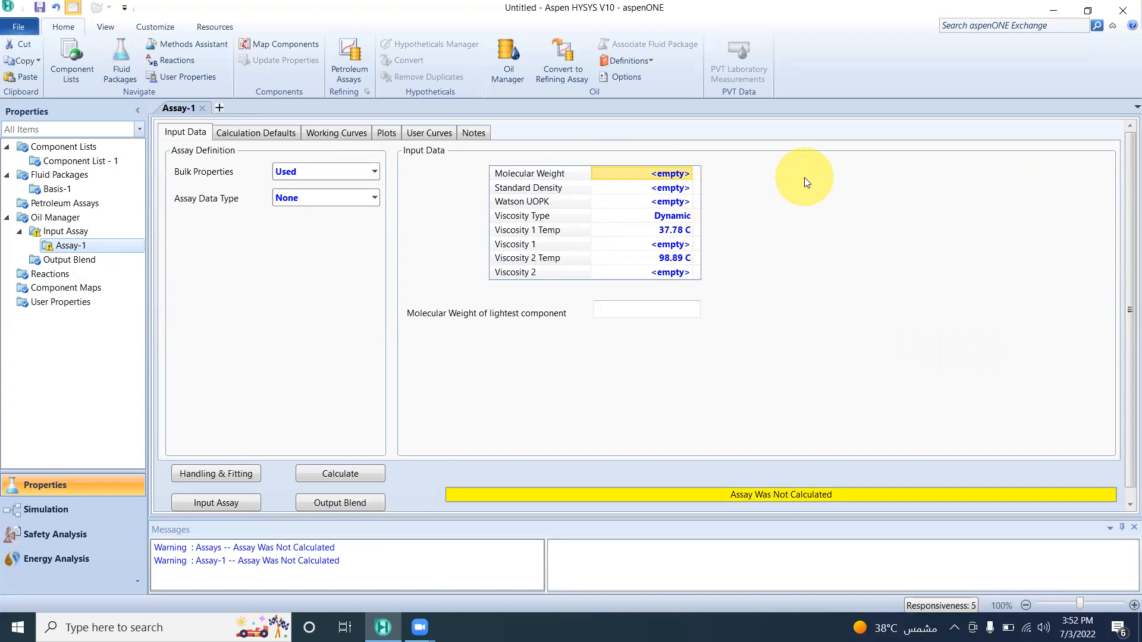
# Enter the assay's bulk properties: molecular weight 300 and standard density 48.91 lb/ft3.
pyautogui.write('300')
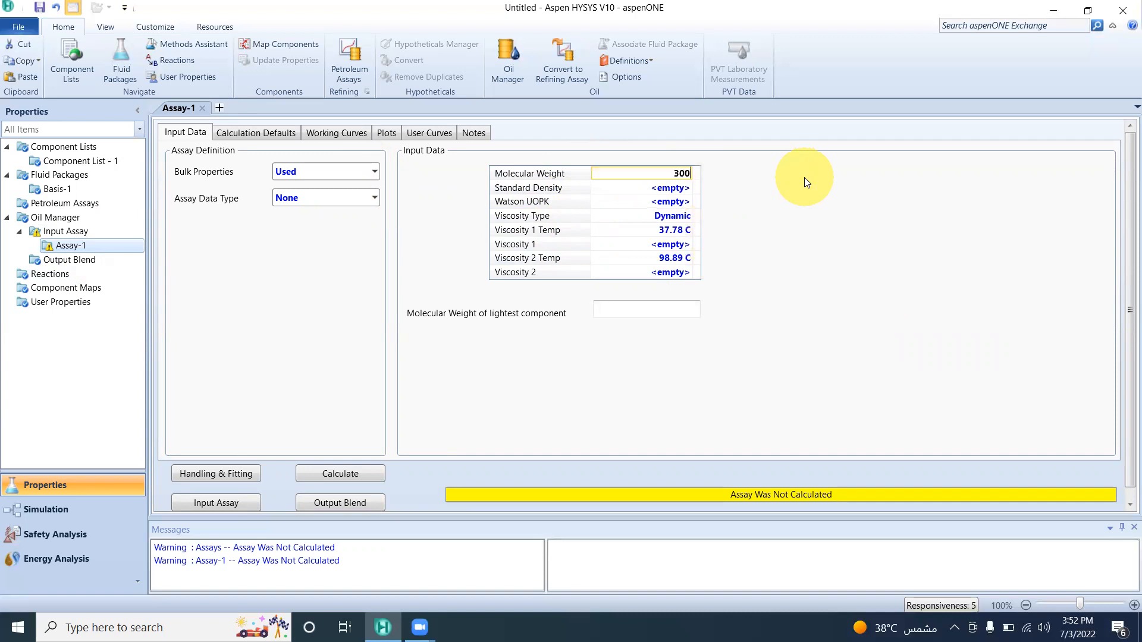
pyautogui.press('Return')
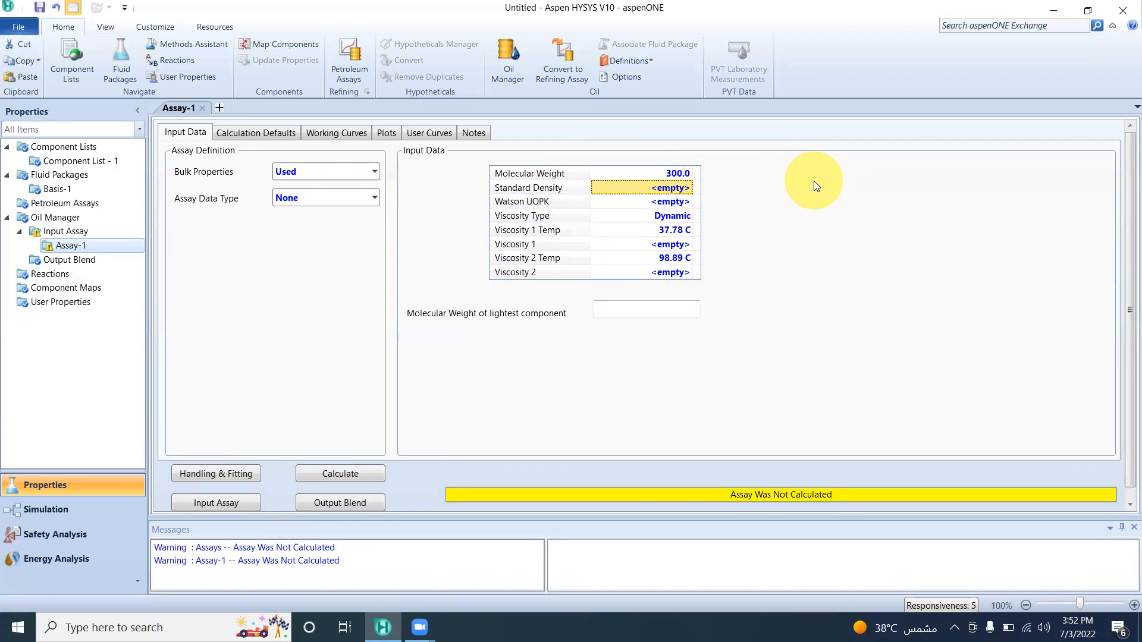
pyautogui.write('48.91')
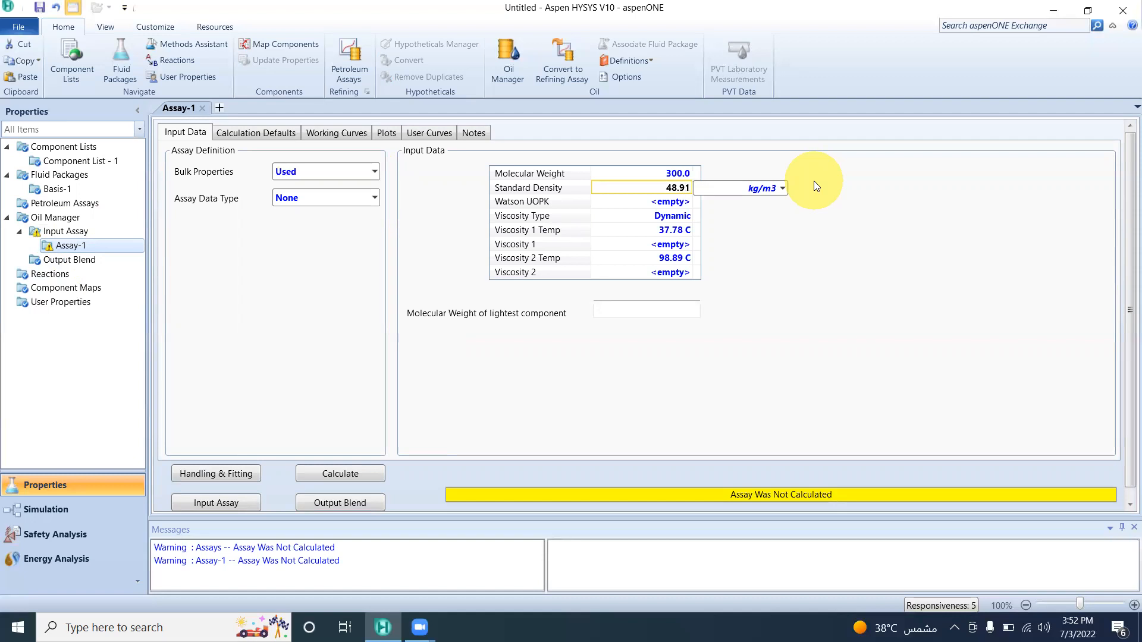
pyautogui.click(783, 188)
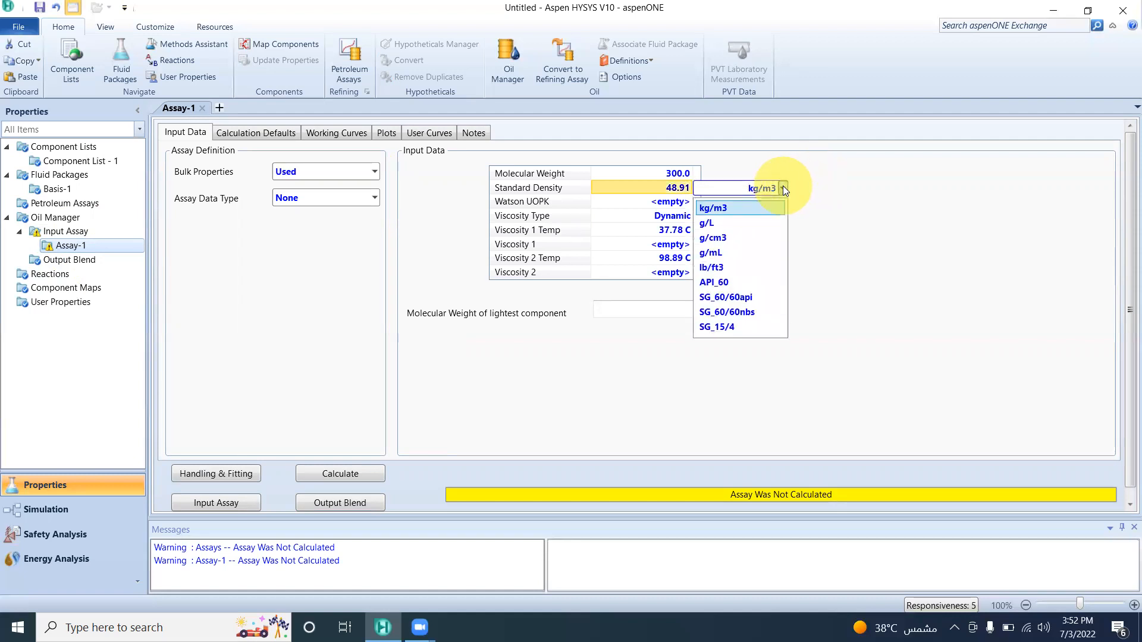
pyautogui.click(742, 265)
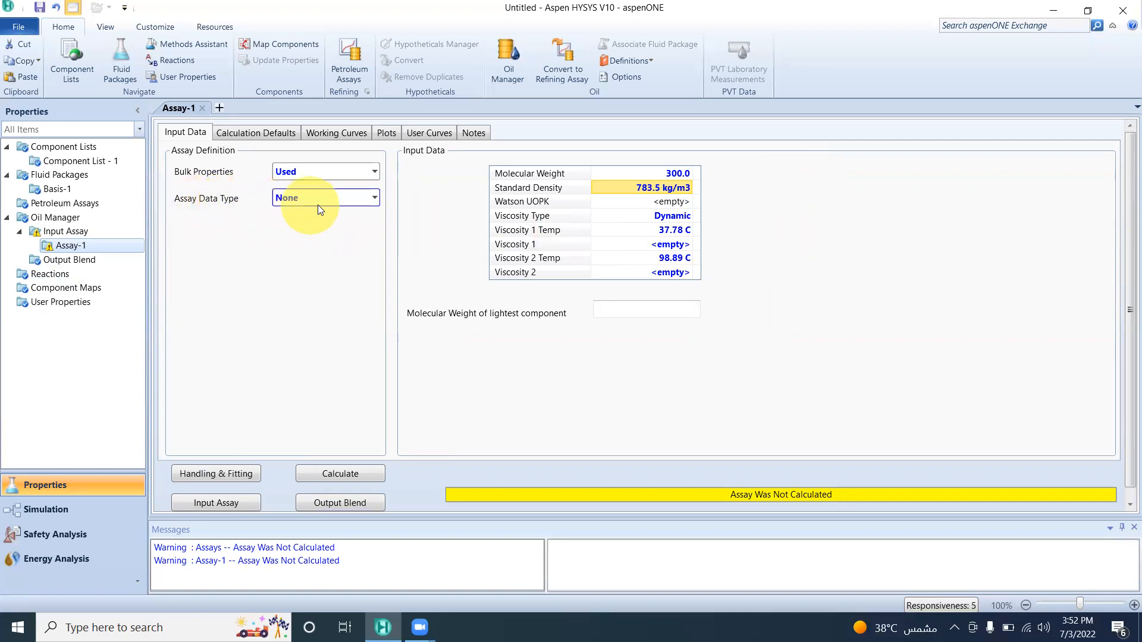
# Set the assay data type to TBP and the assay basis to Liquid Volume.
pyautogui.click(374, 199)
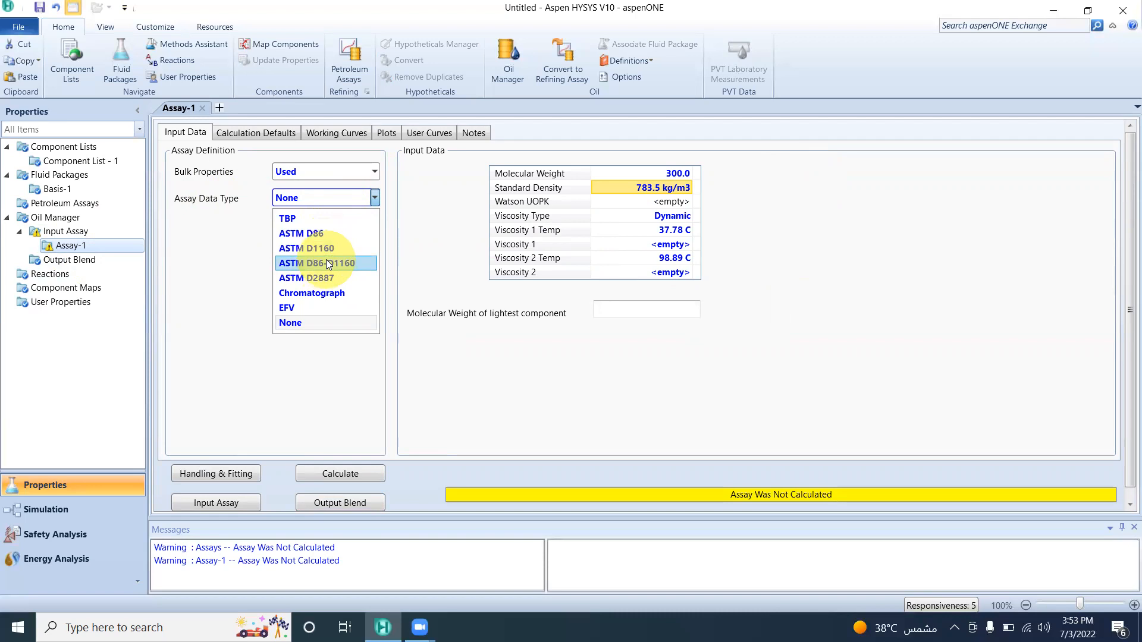
pyautogui.click(308, 219)
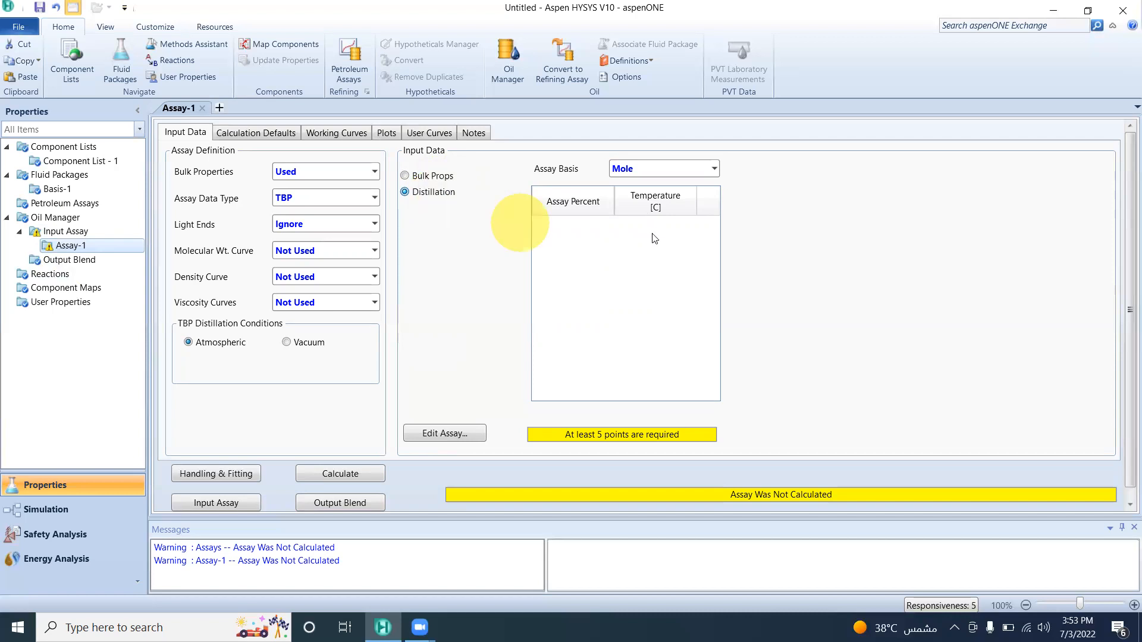
pyautogui.click(717, 168)
pyautogui.click(649, 189)
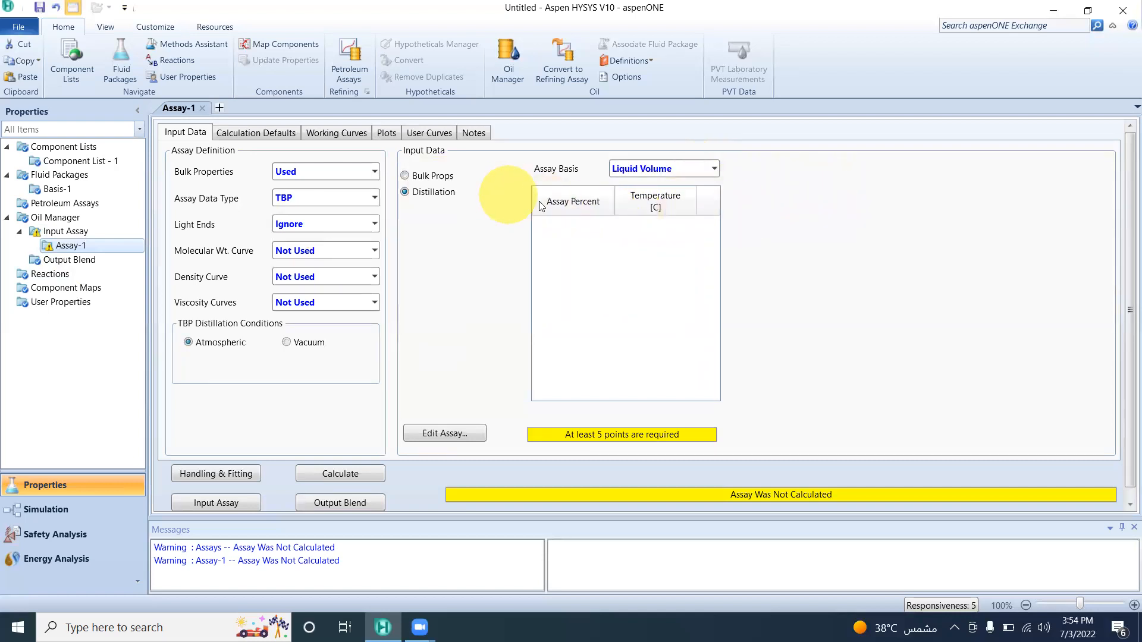
# Open the distillation table for editing and enter its first point: 0 % at 80 °F.
pyautogui.click(460, 441)
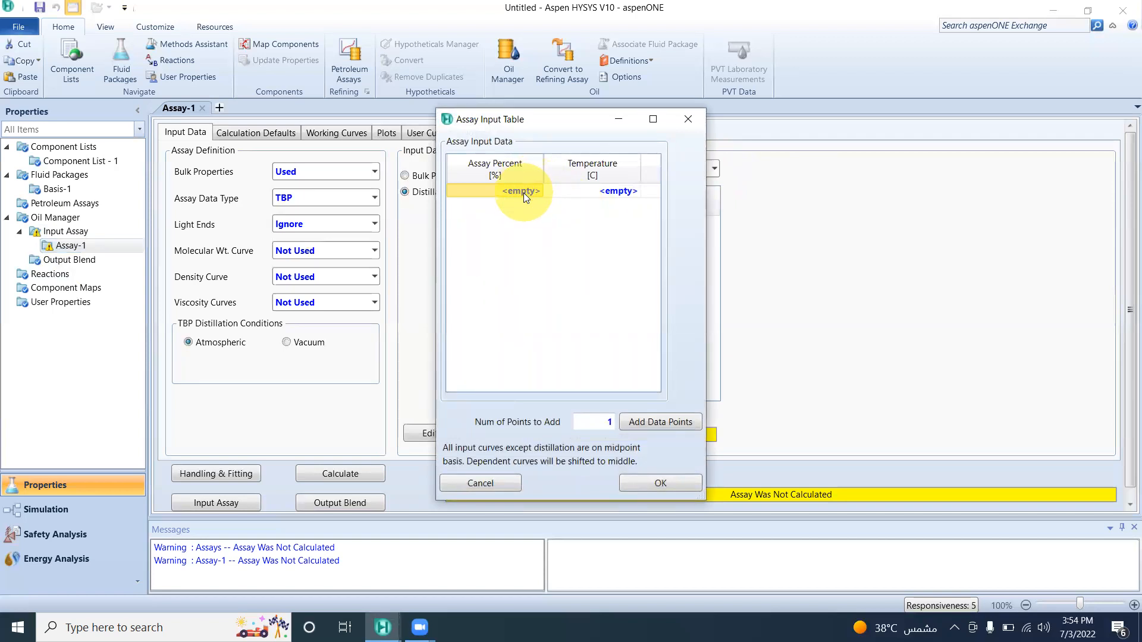
pyautogui.write('0')
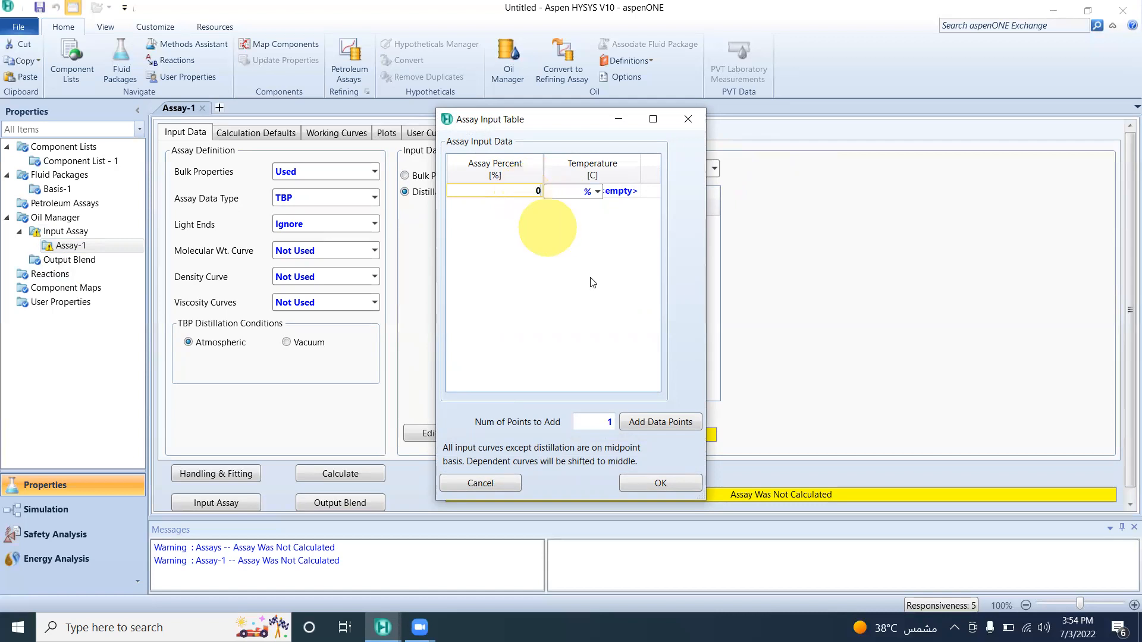
pyautogui.press('Return')
pyautogui.click(625, 189)
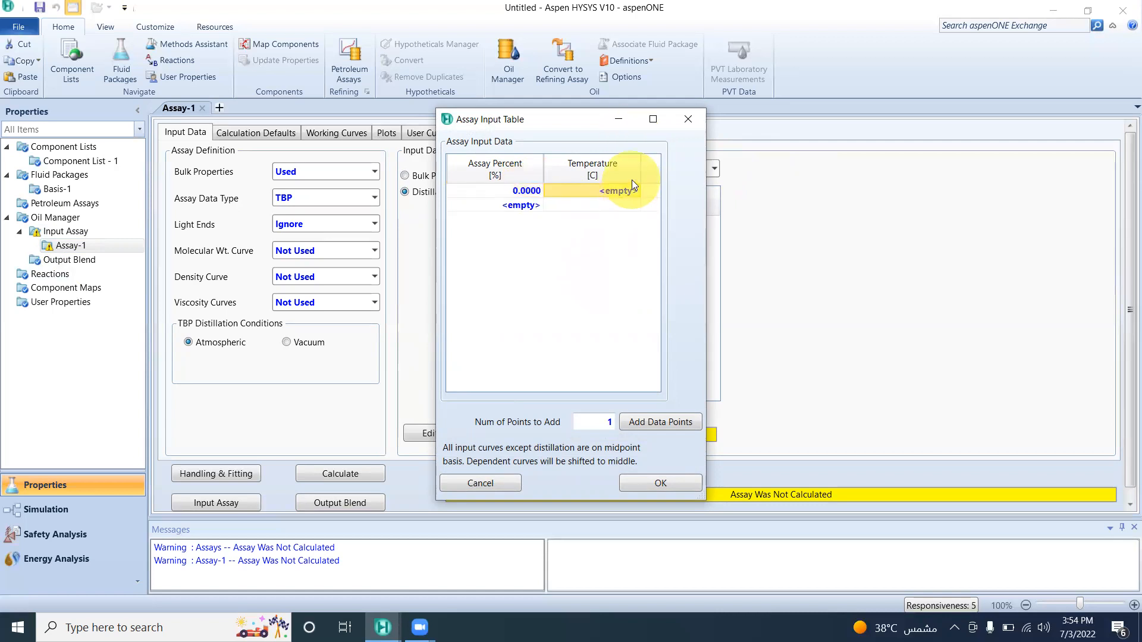
pyautogui.click(632, 182)
pyautogui.write('80')
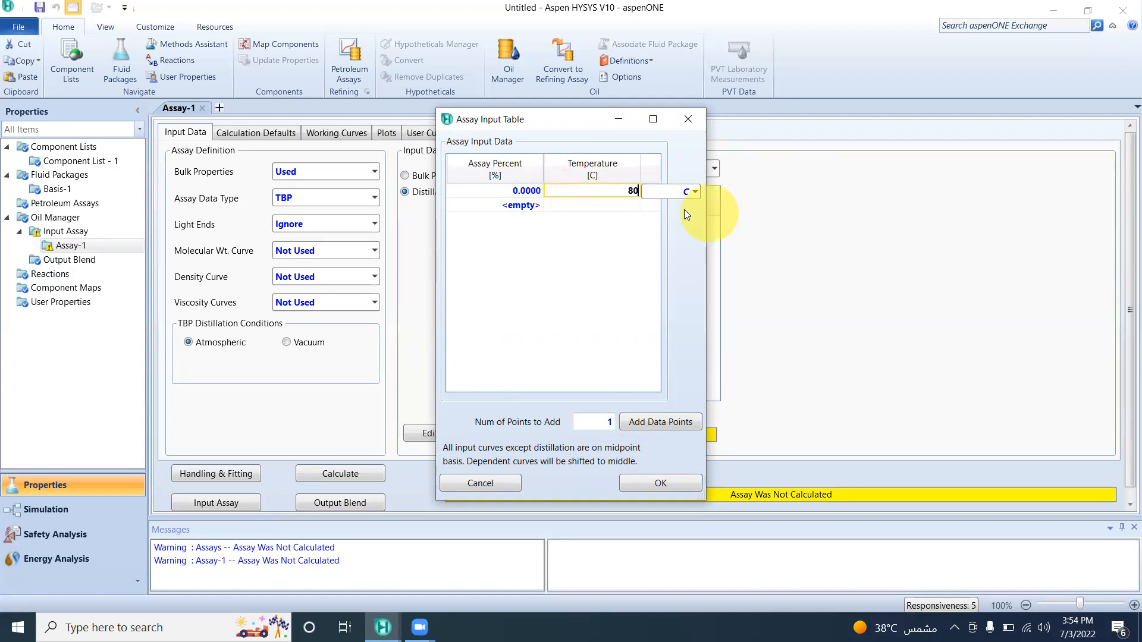
pyautogui.click(696, 192)
pyautogui.click(673, 240)
pyautogui.click(518, 205)
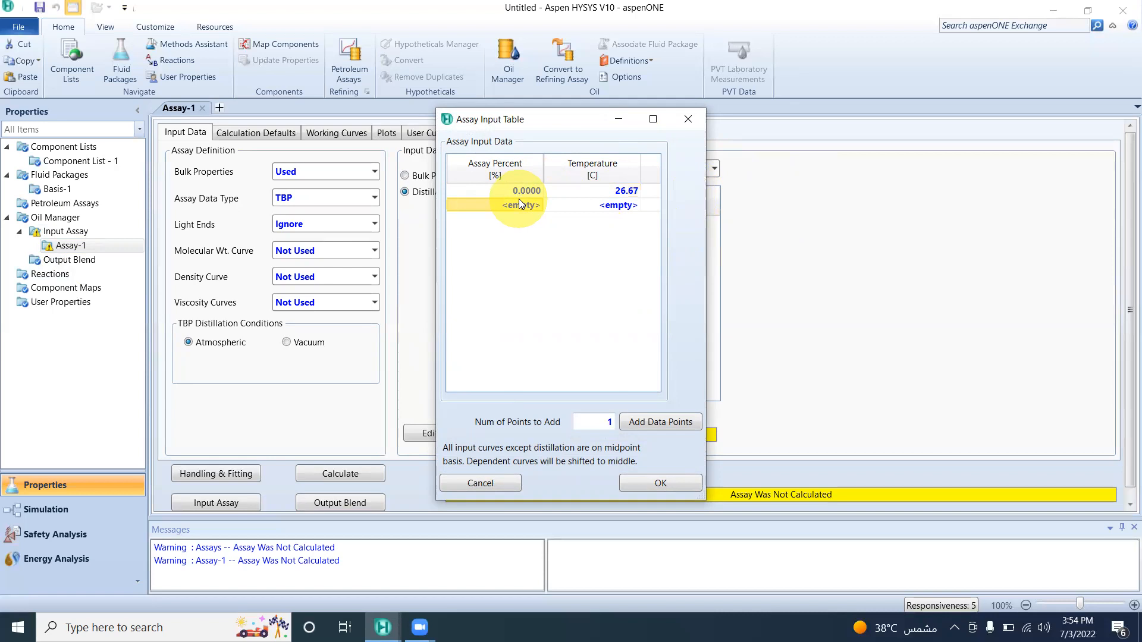
# Add the second point to the distillation table: 10 % at 255 °F.
pyautogui.write('10')
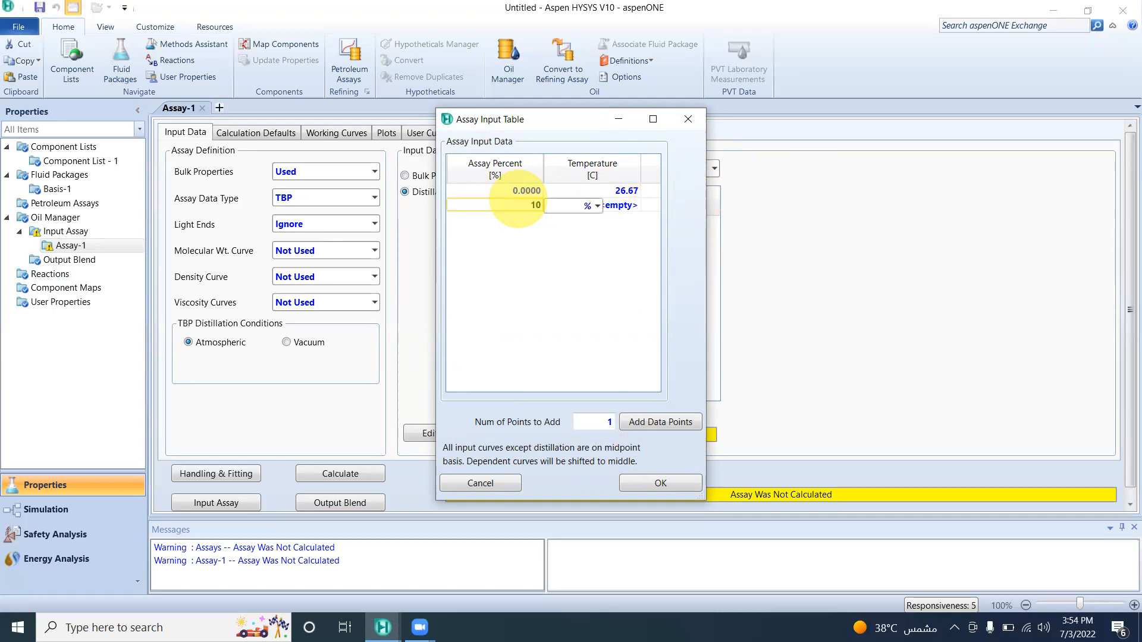
pyautogui.click(628, 205)
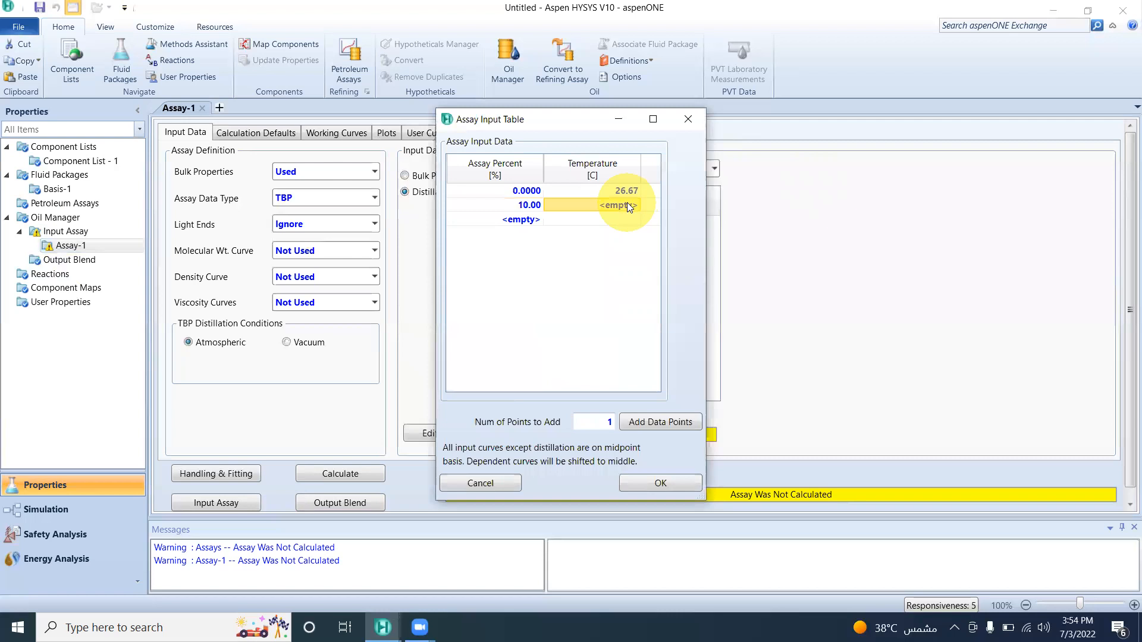
pyautogui.write('255')
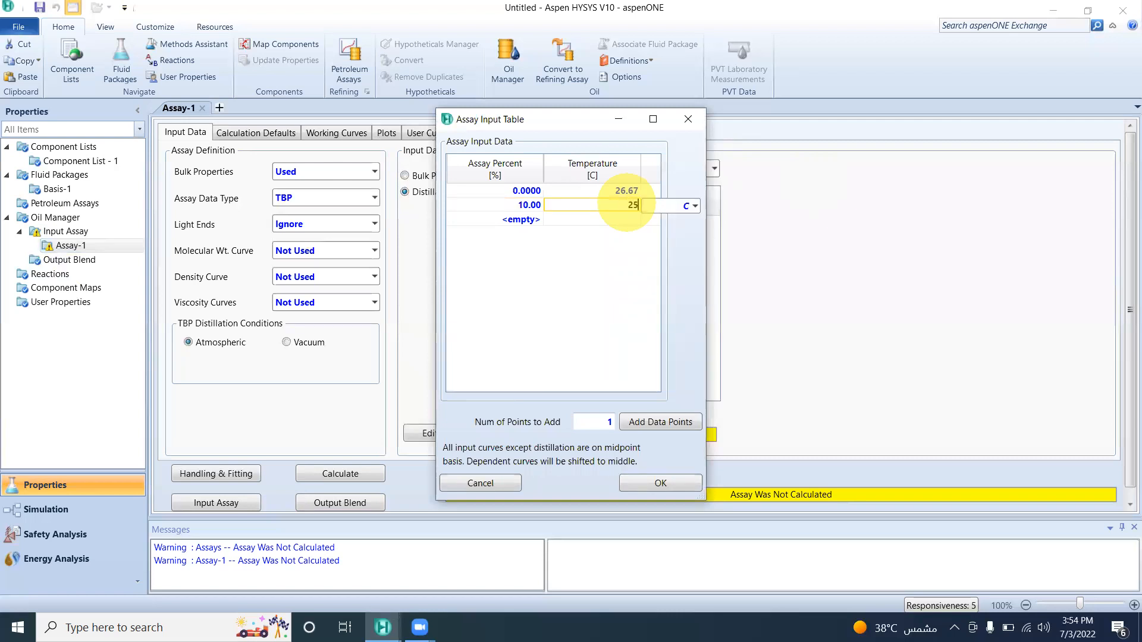
pyautogui.click(697, 207)
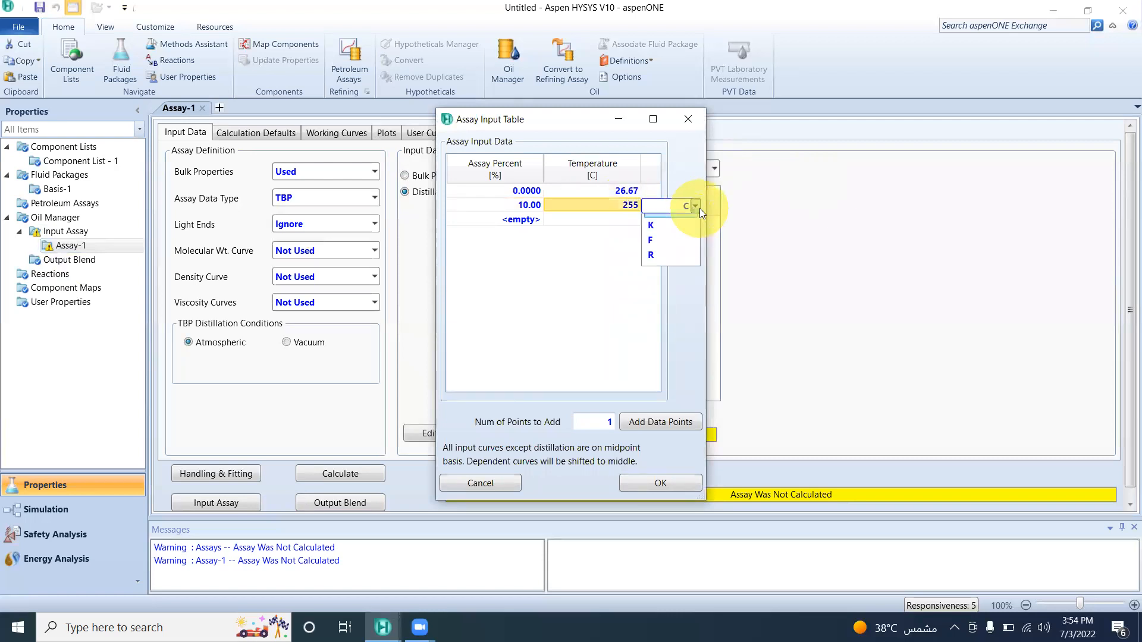
pyautogui.click(673, 254)
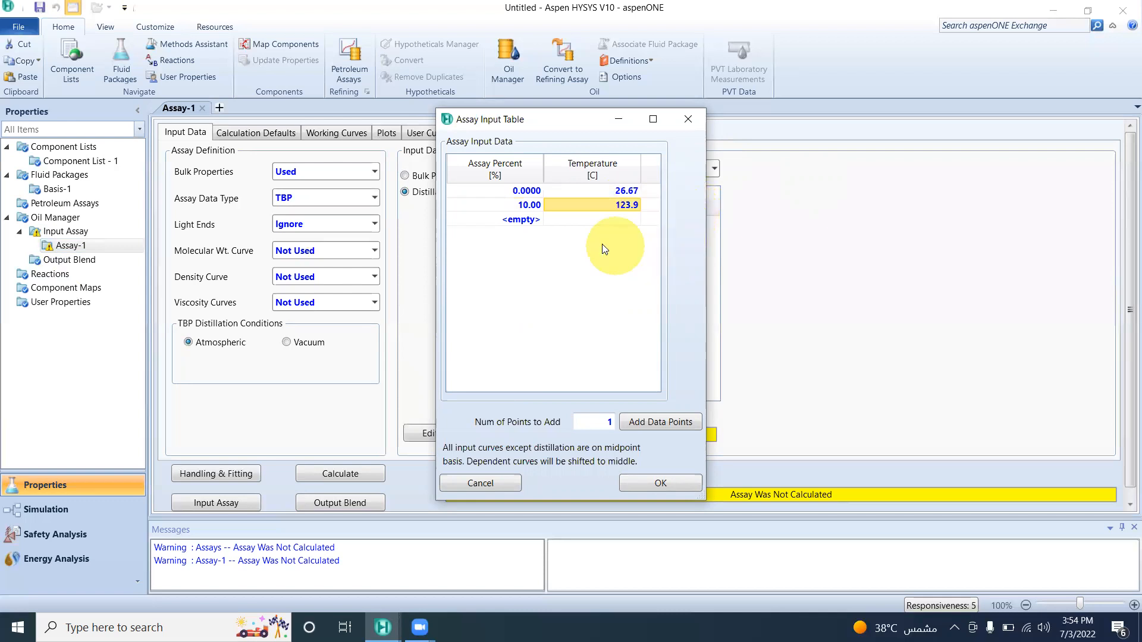
# Add the third point to the distillation table: 20 % at 349 °F.
pyautogui.click(510, 219)
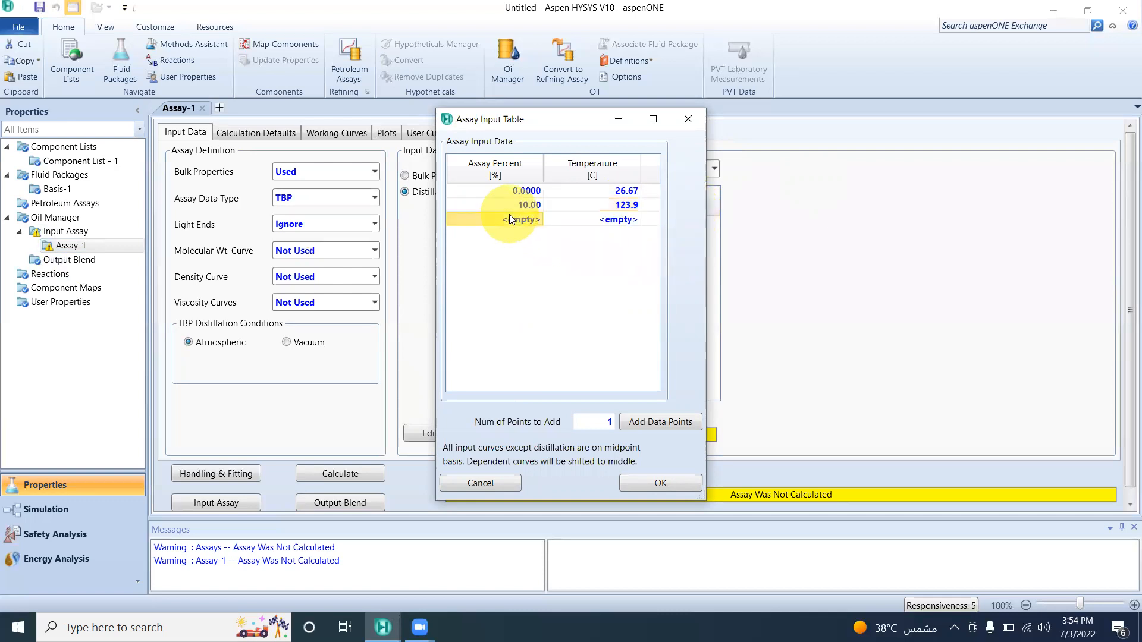
pyautogui.write('20')
pyautogui.click(623, 214)
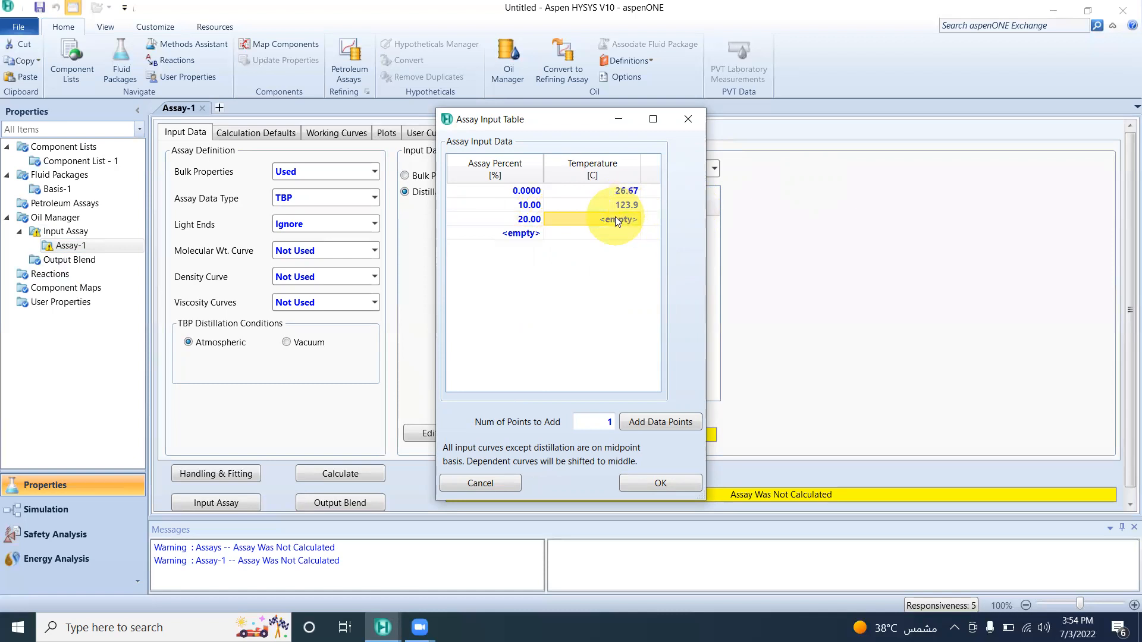
pyautogui.write('349')
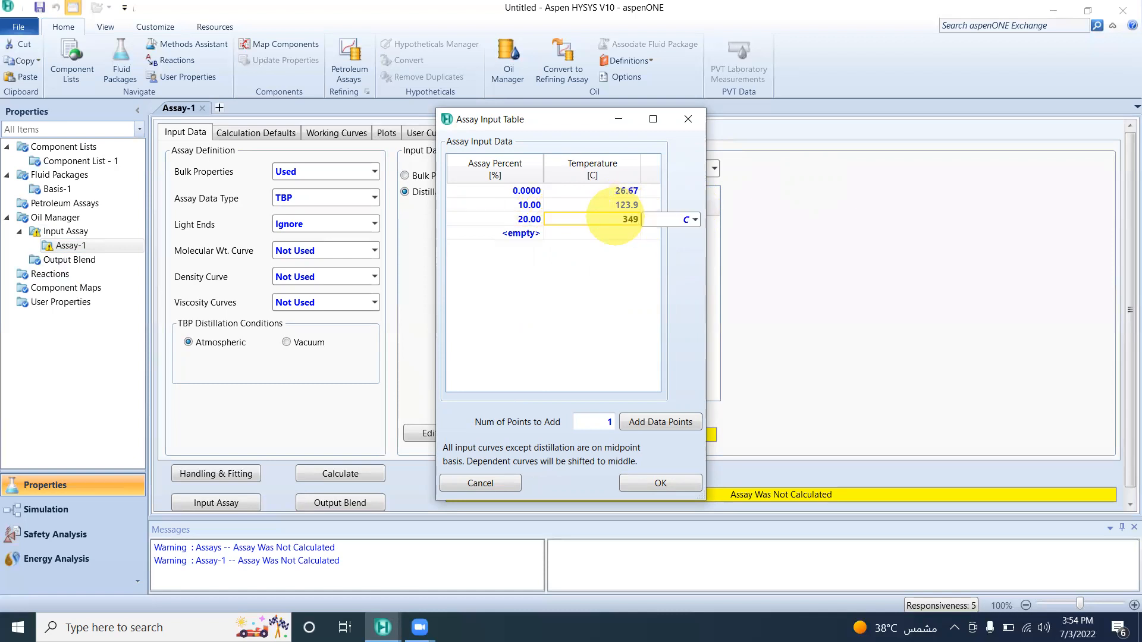
pyautogui.click(693, 220)
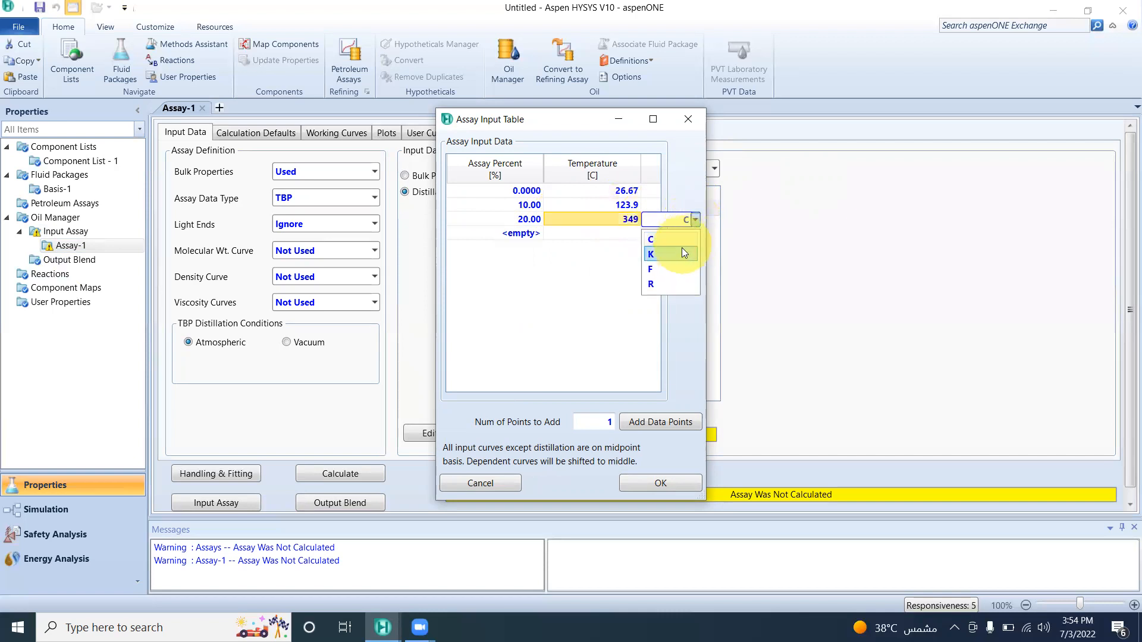
pyautogui.click(677, 269)
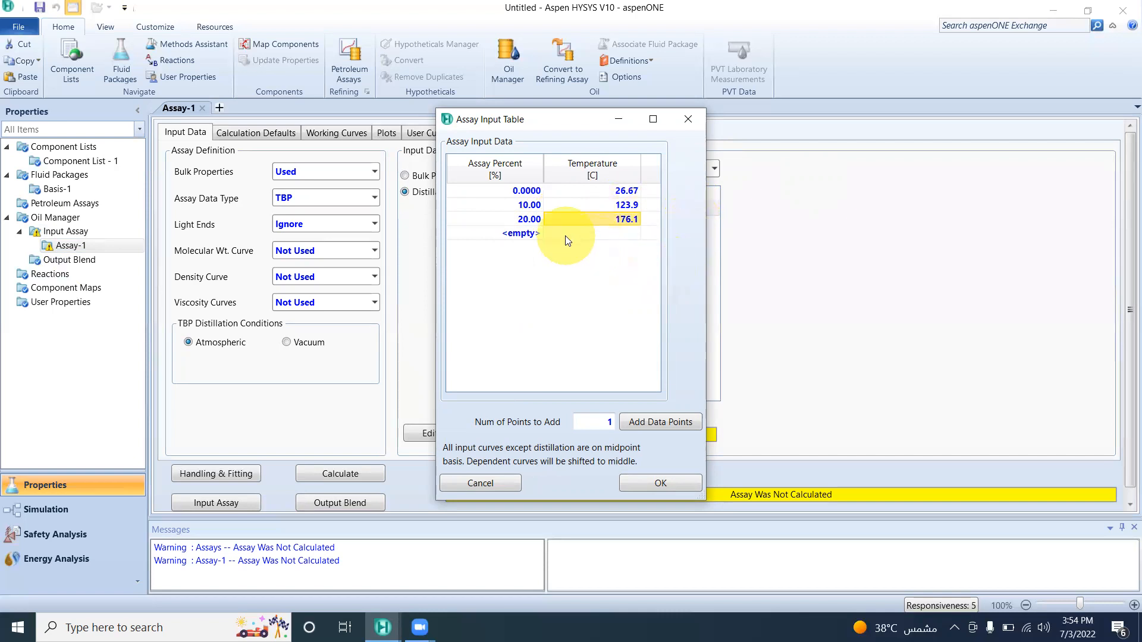
# Enter 30–90 % in tens, then 98 %, at 221.1, 275, 335, 399.4, 490.6, 590.6, 691.7 and 765.6 °C, and accept the table.
pyautogui.click(530, 232)
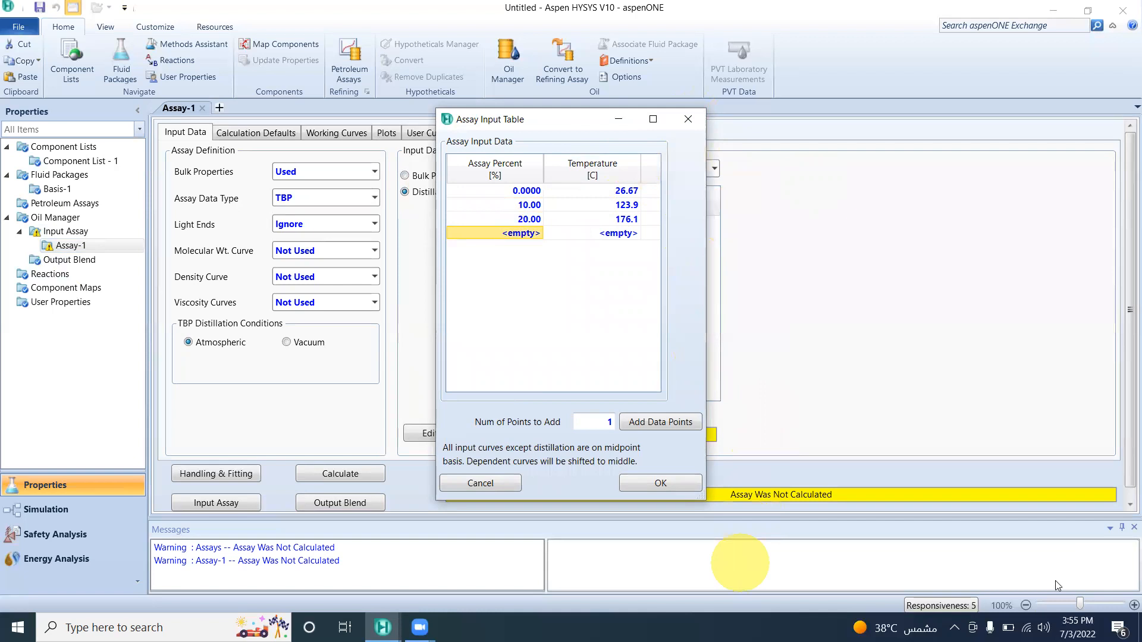
pyautogui.click(955, 362)
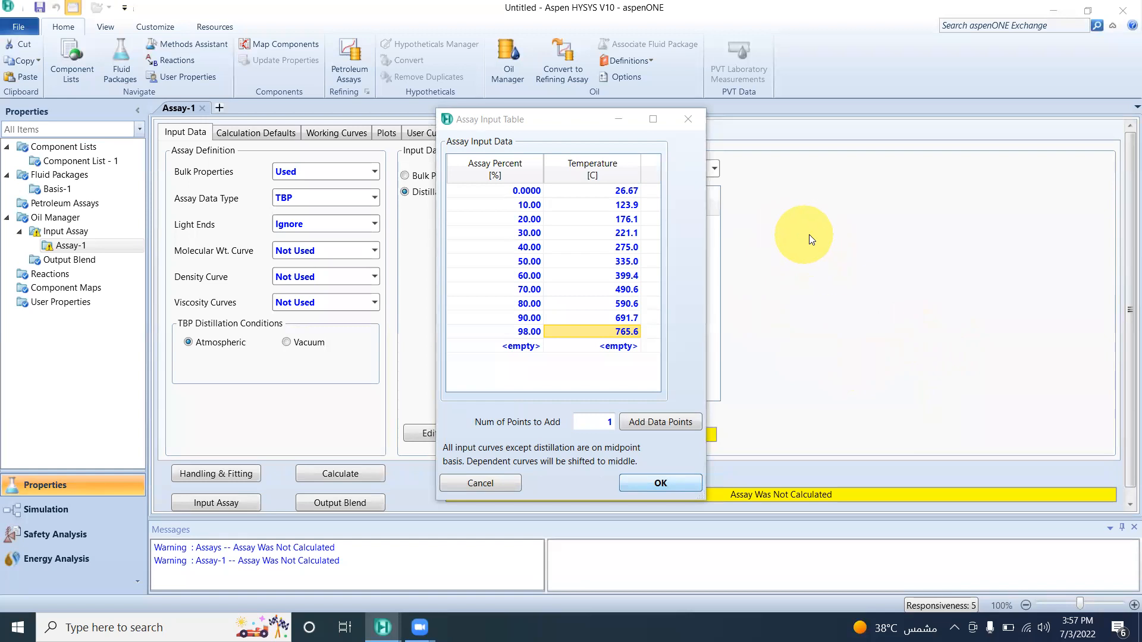
pyautogui.click(676, 481)
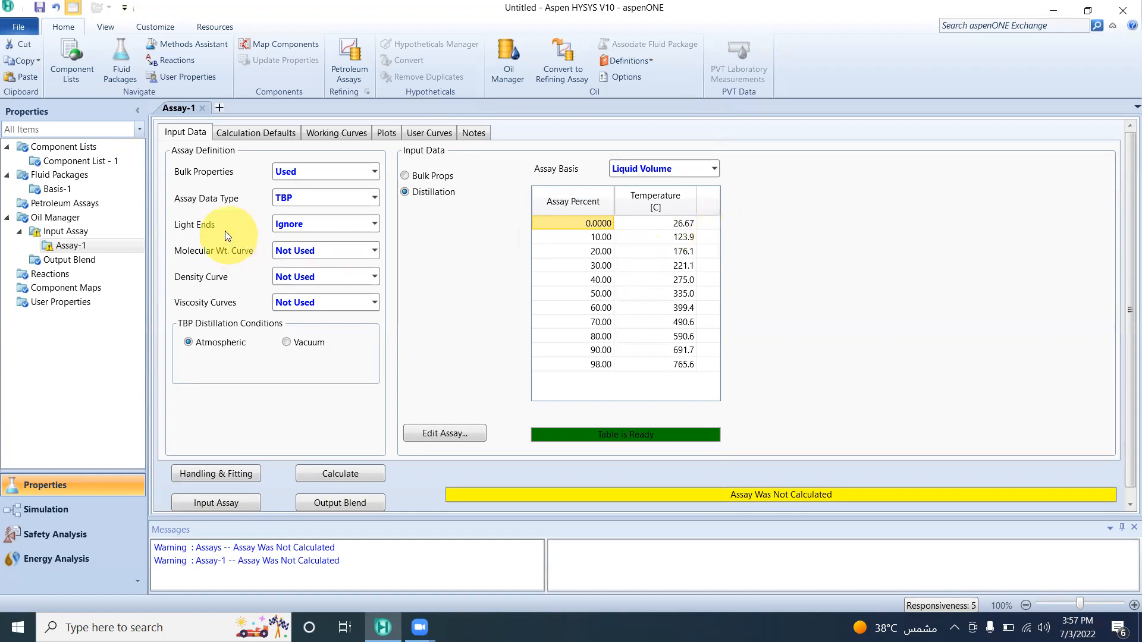
# Try the Input Composition option for the assay's light ends and display the light ends data.
pyautogui.click(365, 225)
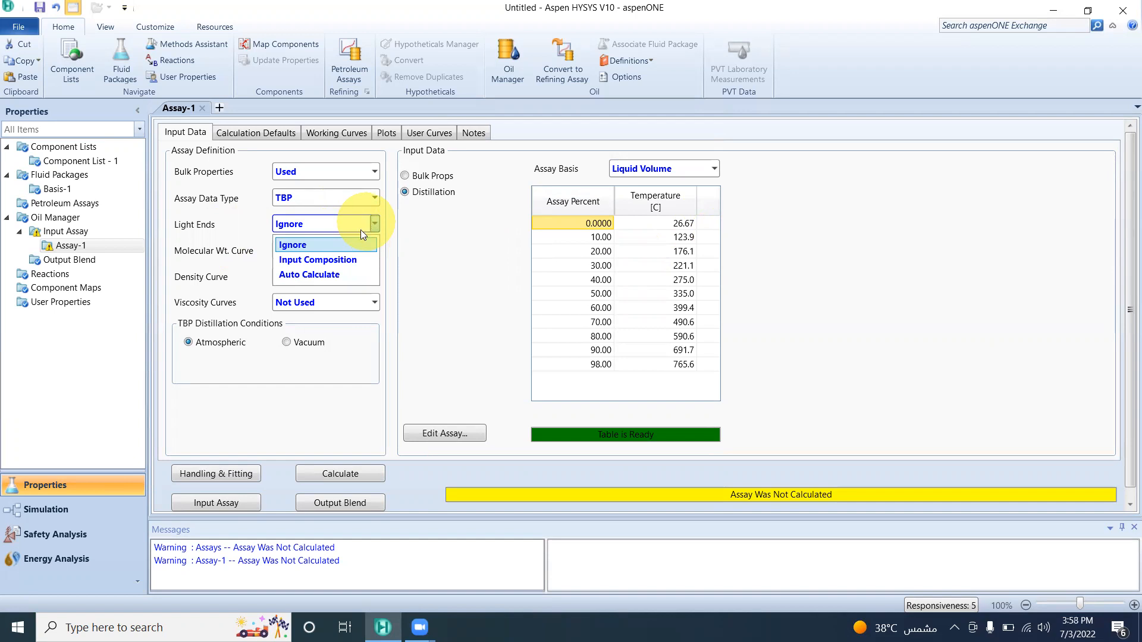
pyautogui.click(345, 260)
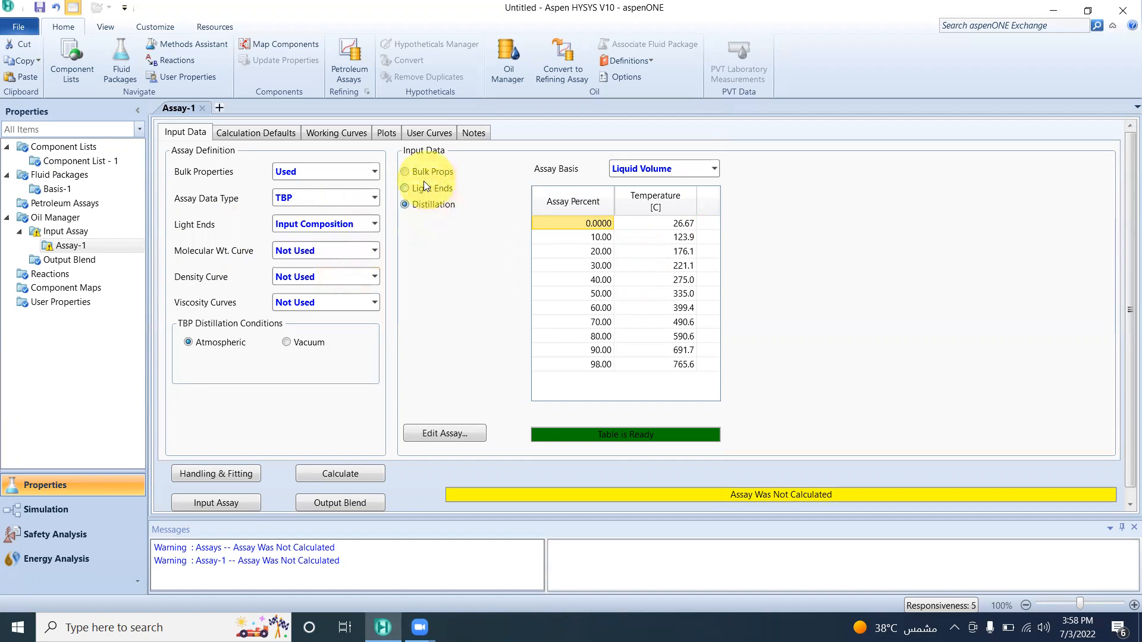
pyautogui.click(406, 189)
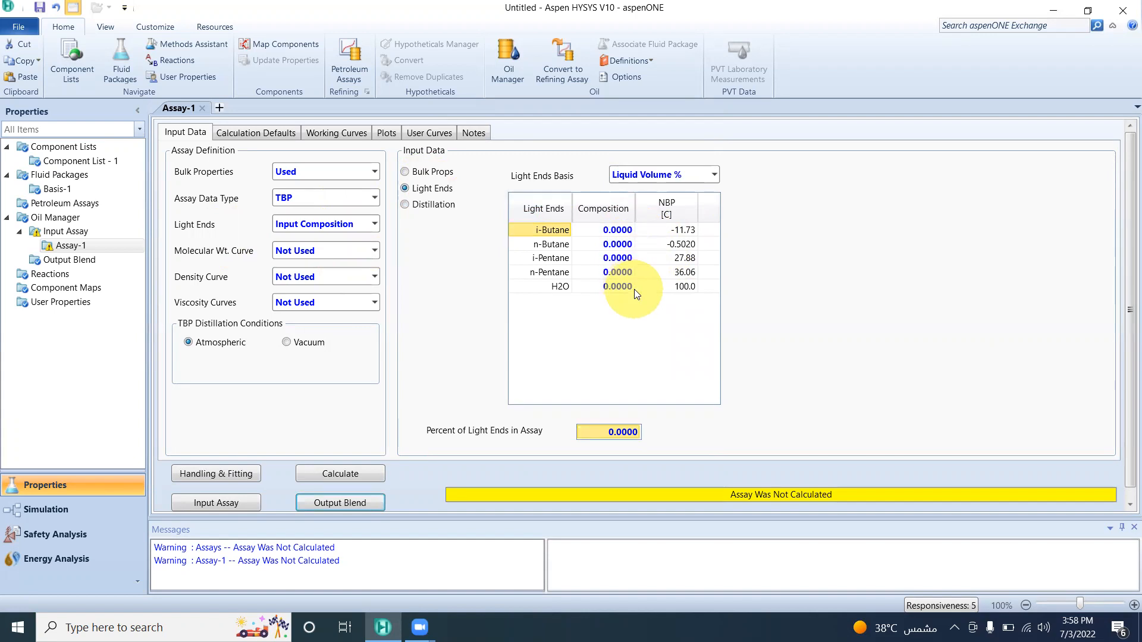
# Set the Light Ends option to Auto Calculate, keep the molecular weight curve Not Used, and calculate the assay.
pyautogui.click(373, 223)
pyautogui.click(326, 273)
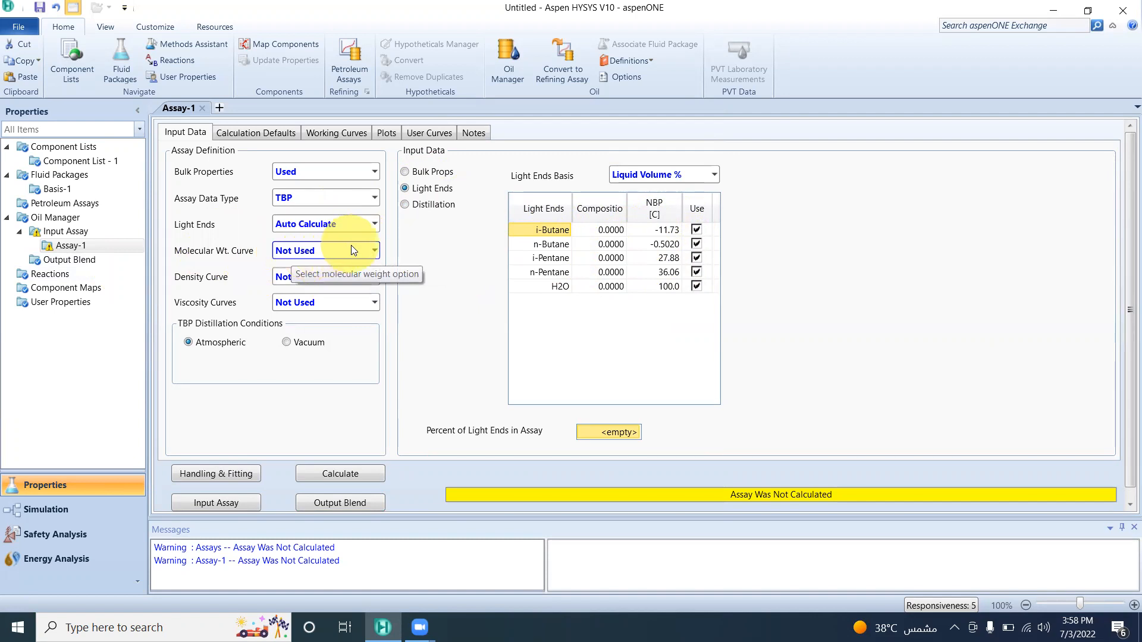
pyautogui.click(375, 249)
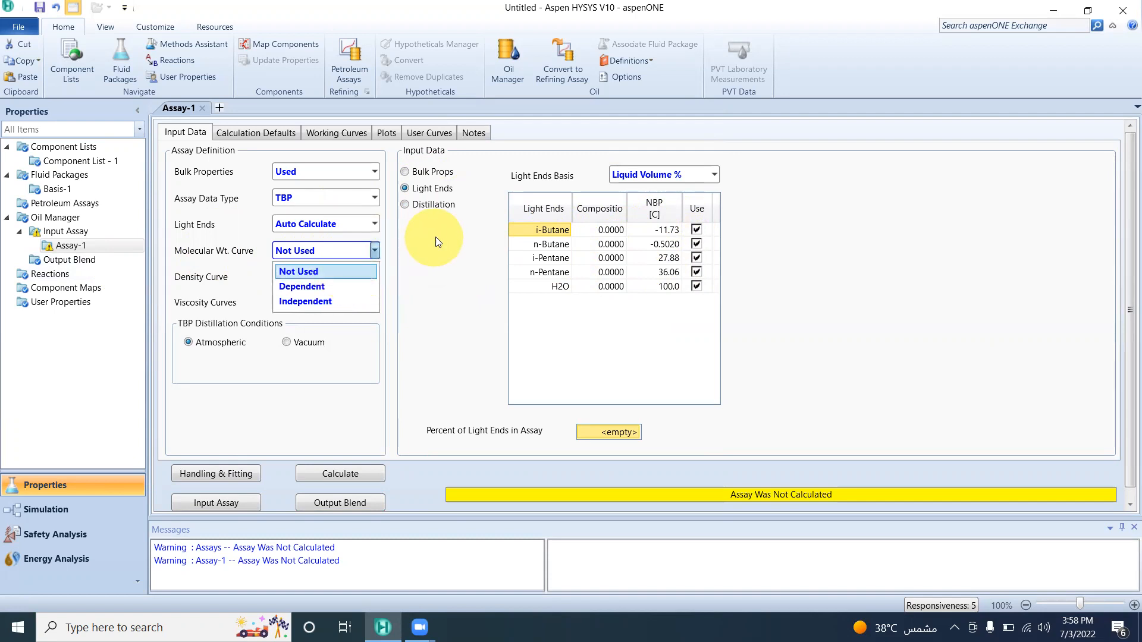
pyautogui.click(384, 289)
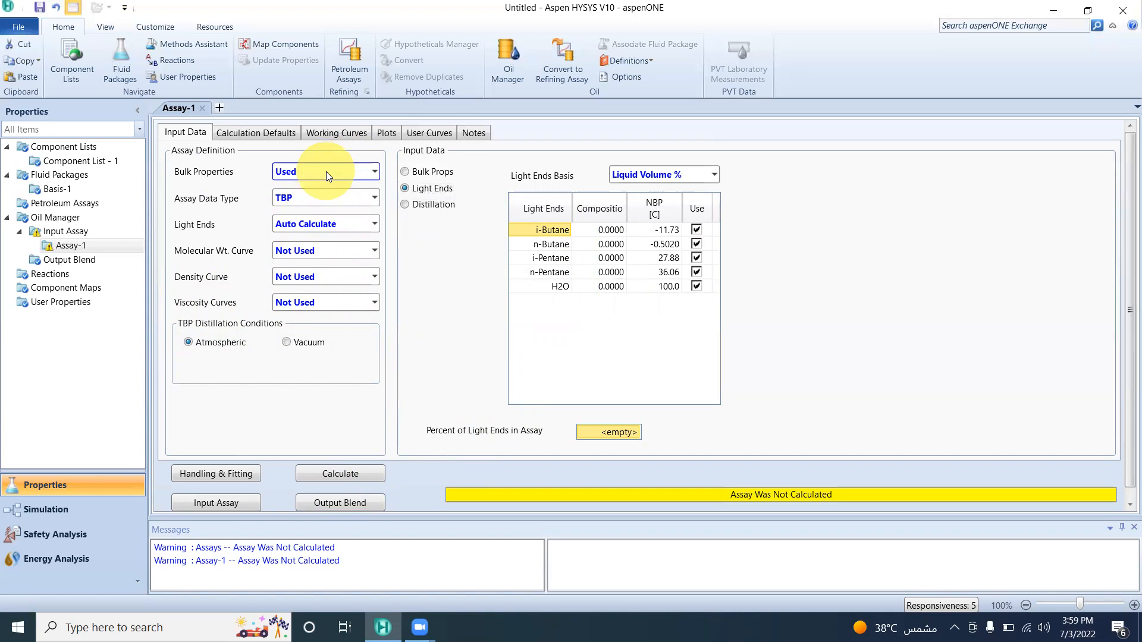
pyautogui.click(369, 477)
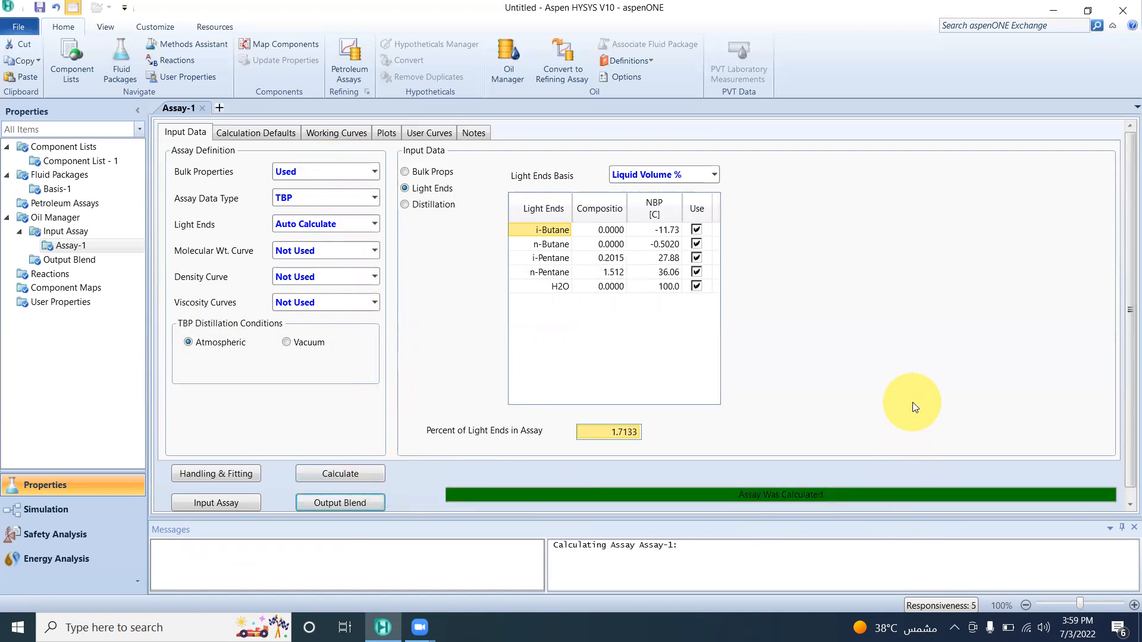
# Examine the calculated assay's distillation plot, working curves and calculation defaults, and return to its input data.
pyautogui.click(390, 135)
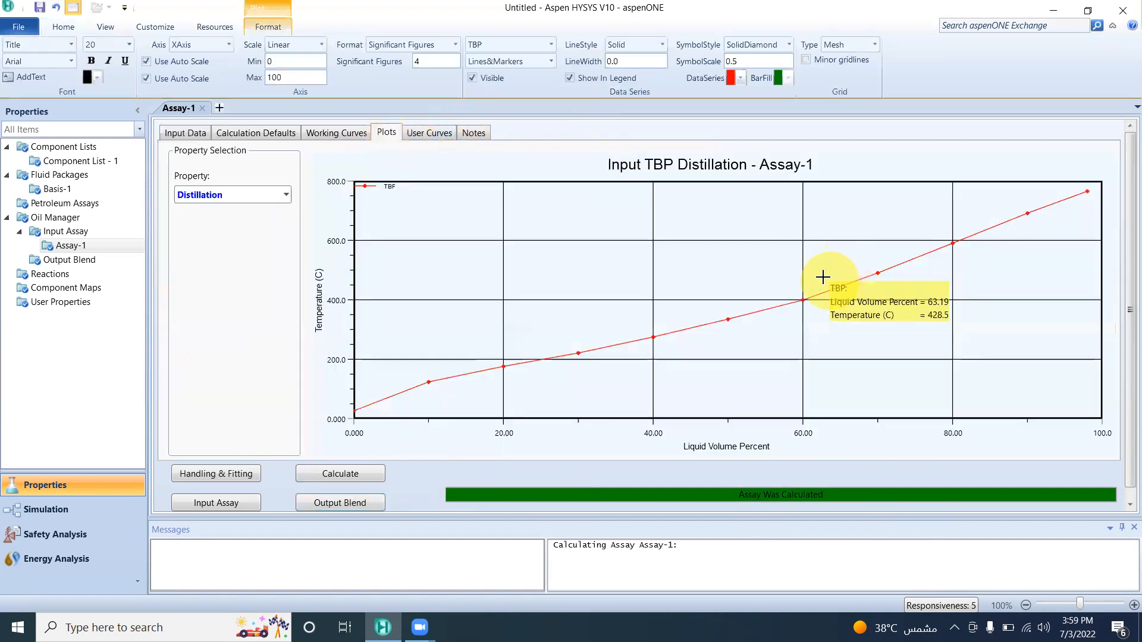
pyautogui.click(287, 196)
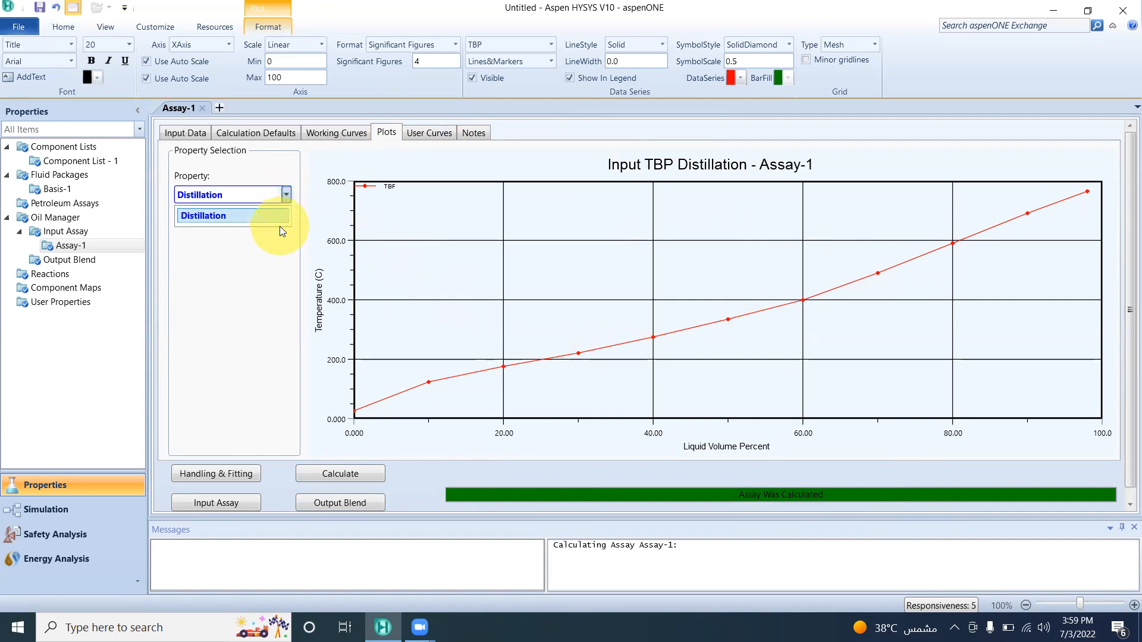
pyautogui.click(281, 216)
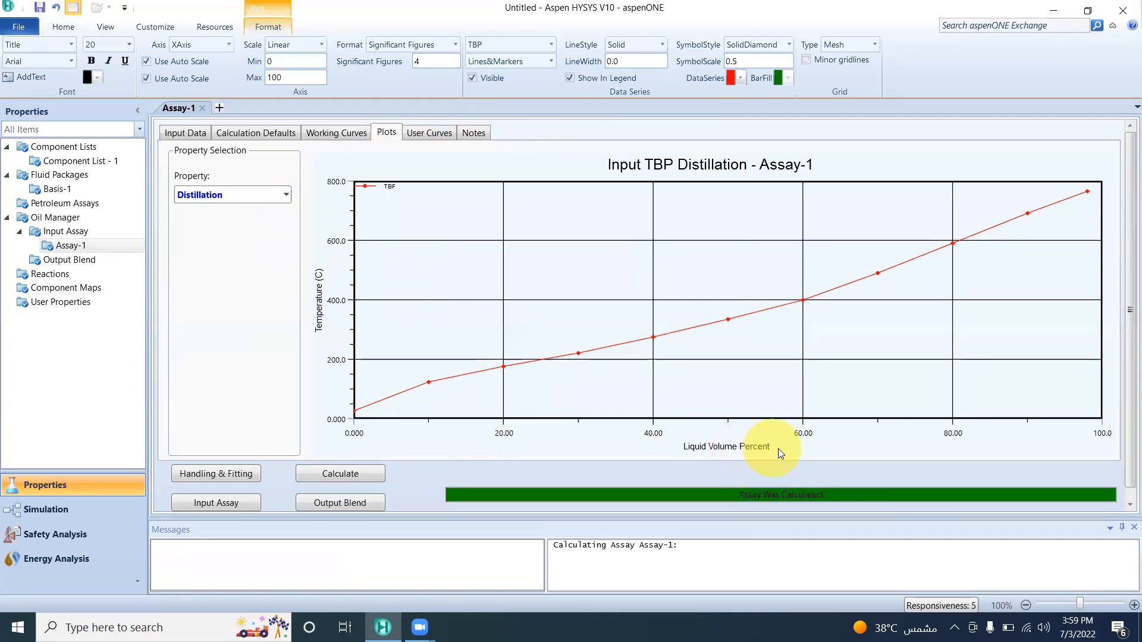
pyautogui.click(349, 134)
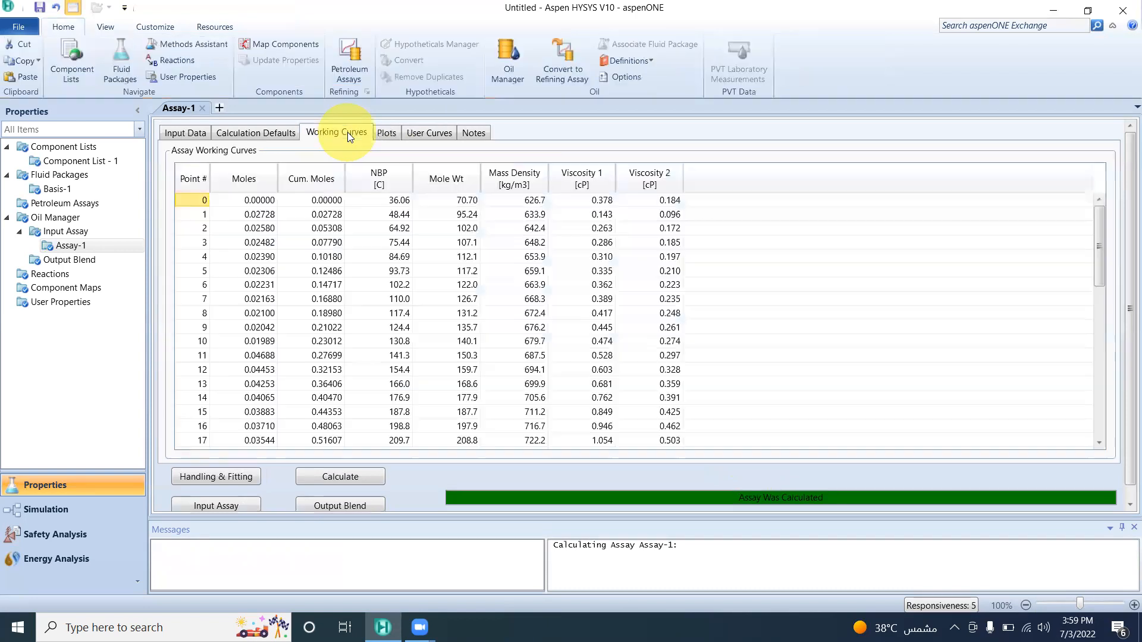
pyautogui.click(271, 140)
pyautogui.click(199, 132)
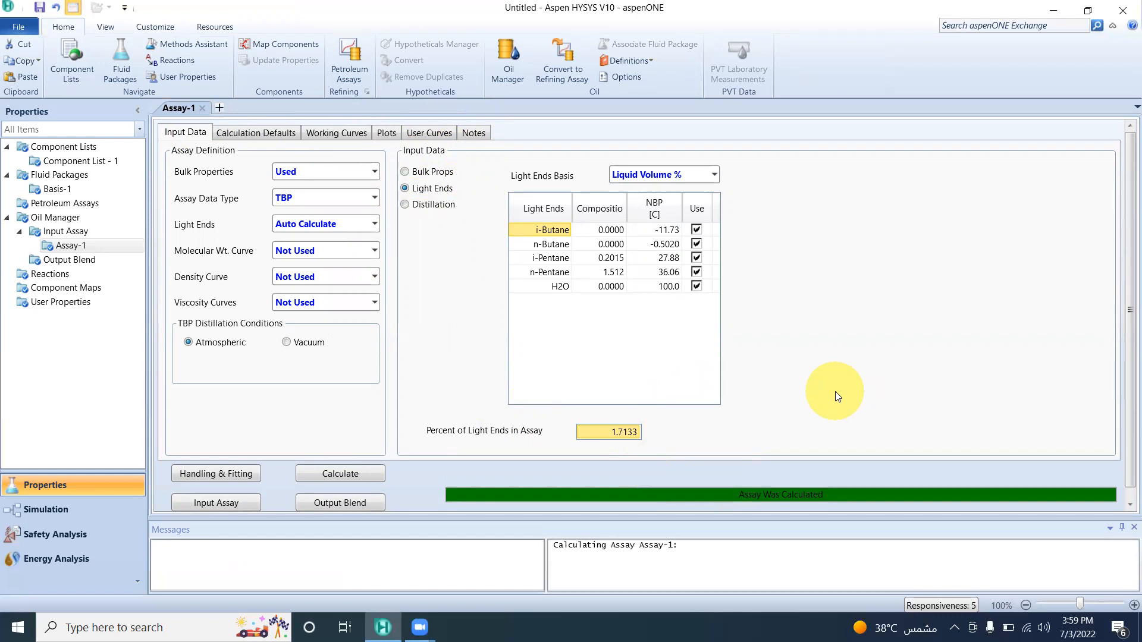
# Create a new output blend in the Oil Manager and add Assay-1 to it.
pyautogui.doubleClick(97, 261)
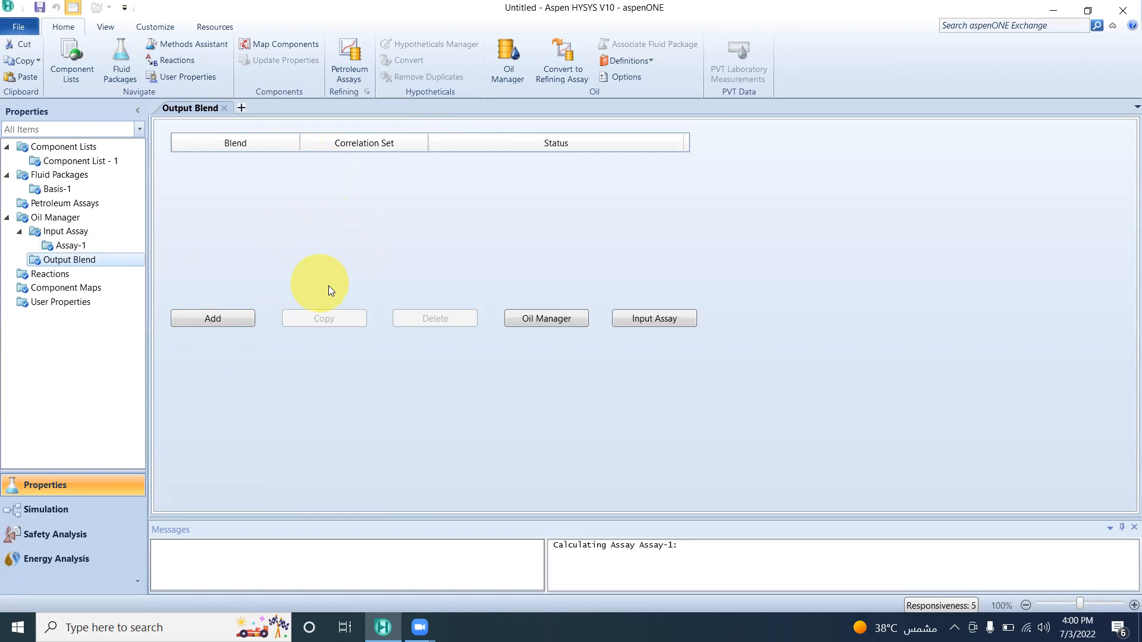
pyautogui.click(235, 318)
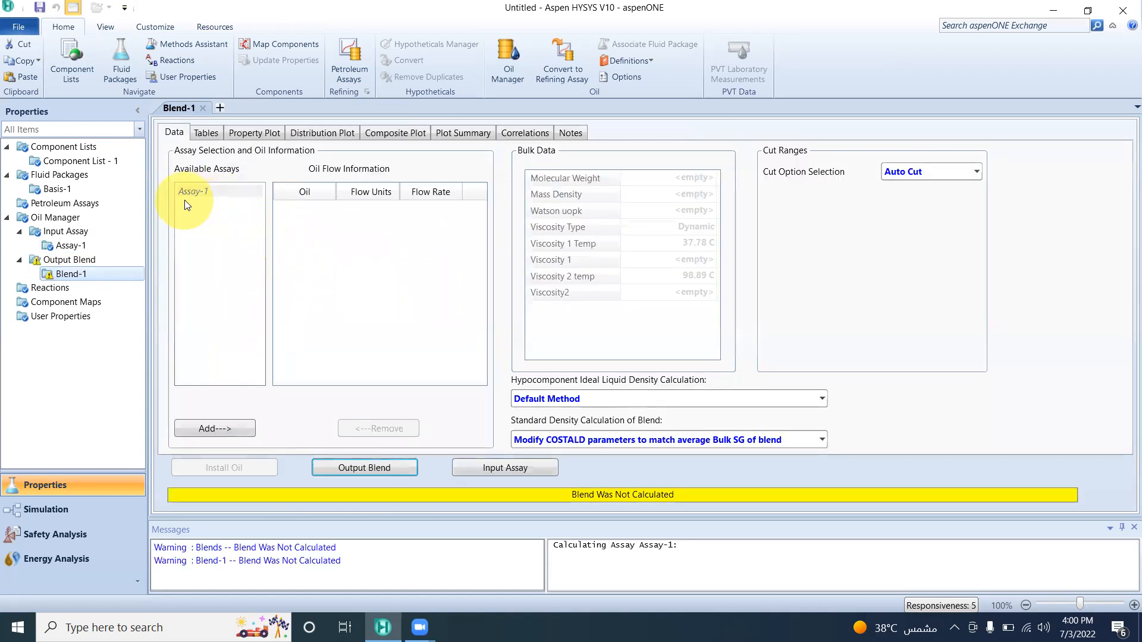
pyautogui.click(202, 194)
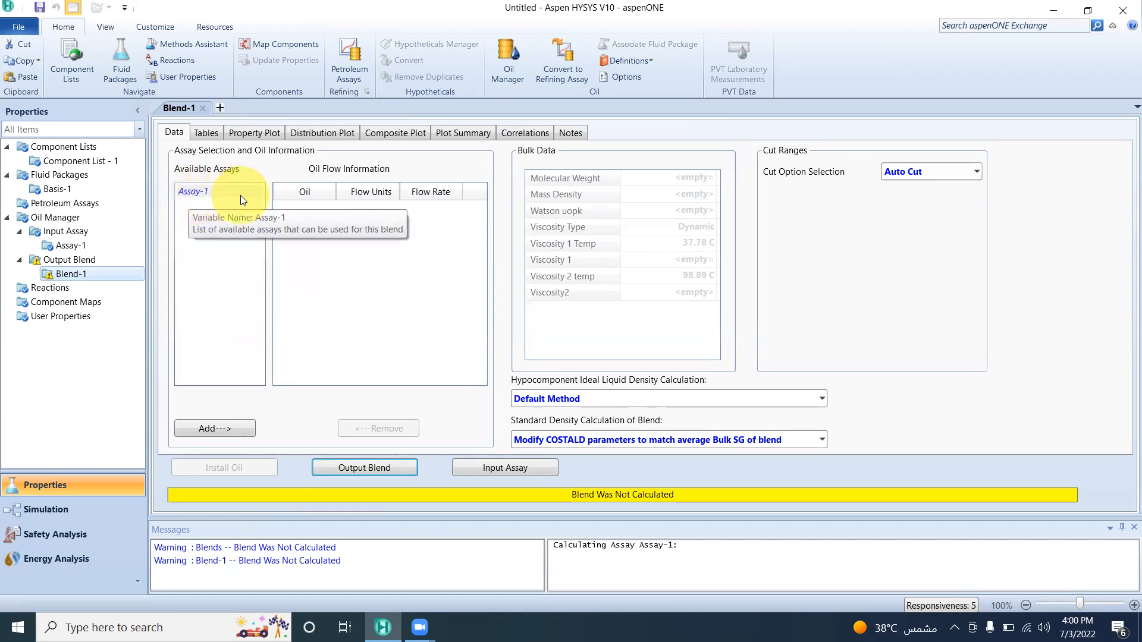
pyautogui.click(232, 429)
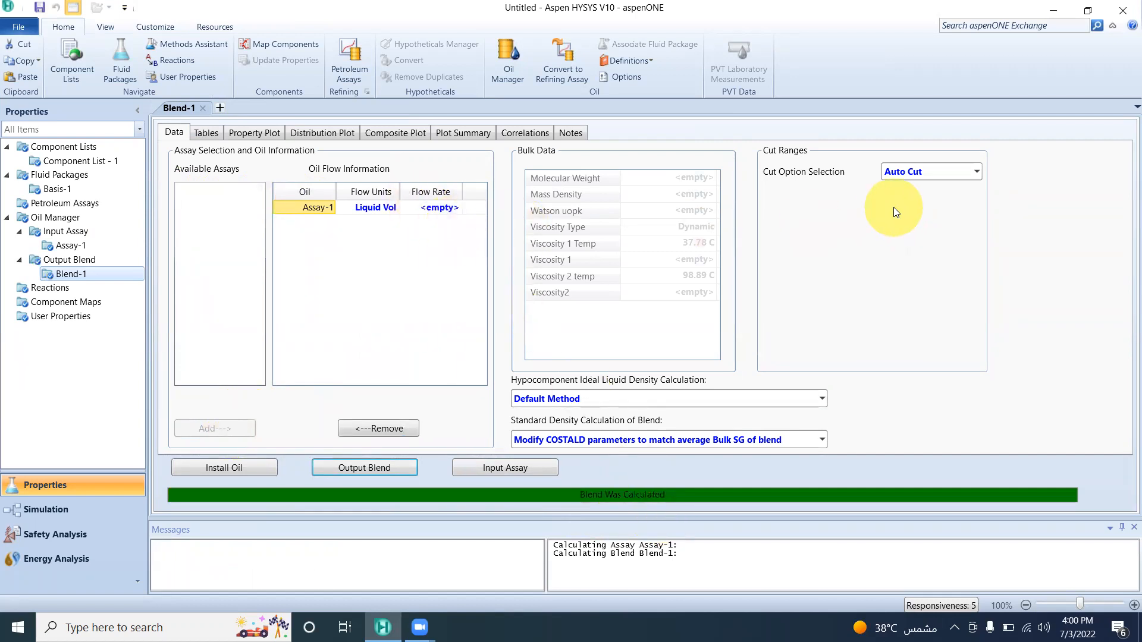
# Set the blend's cut option to User Points with 6 cuts.
pyautogui.click(977, 172)
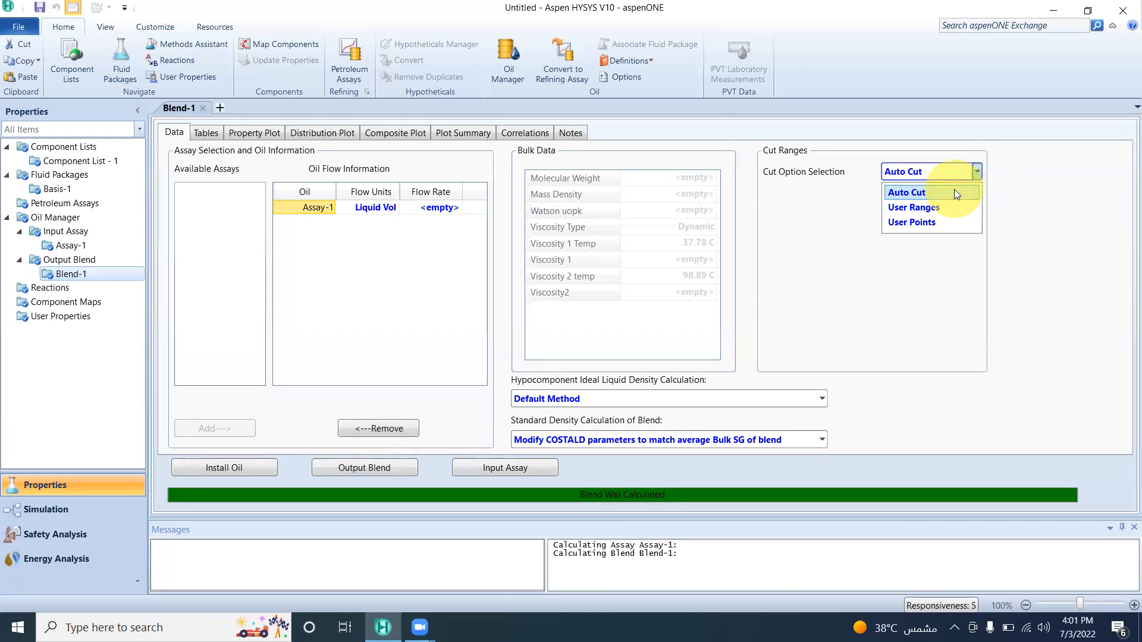
pyautogui.click(943, 221)
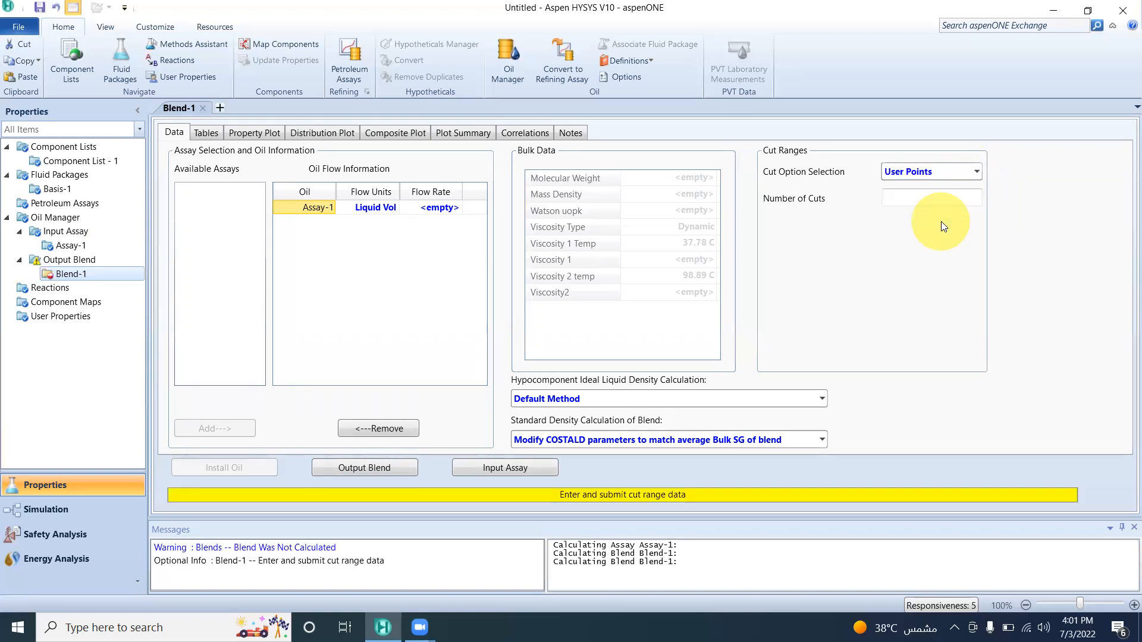
pyautogui.click(936, 200)
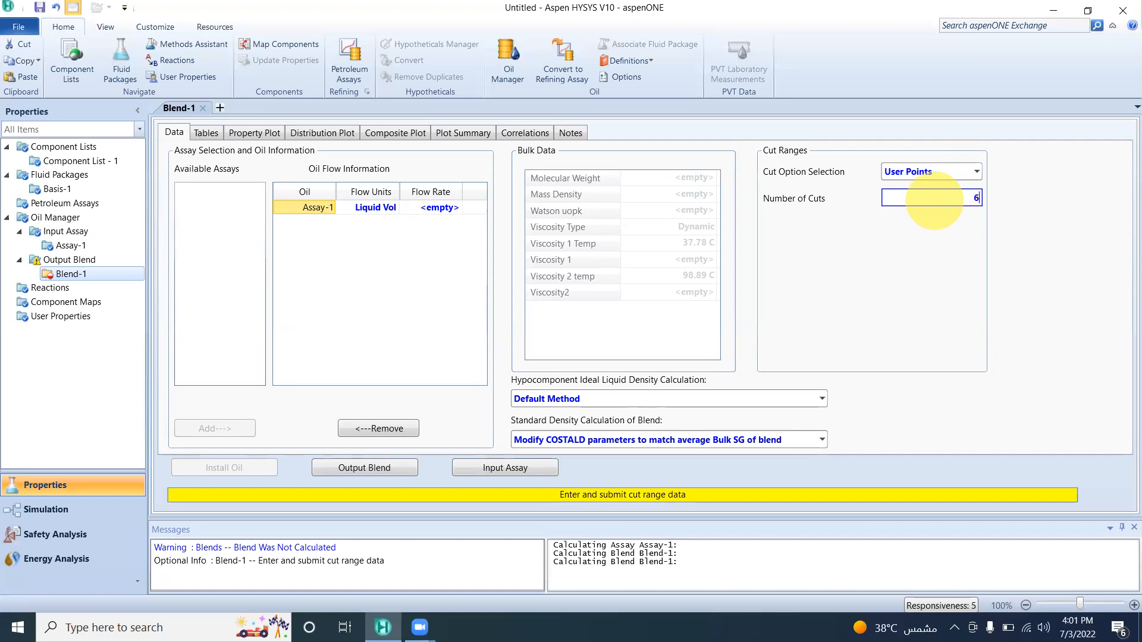
pyautogui.press('Return')
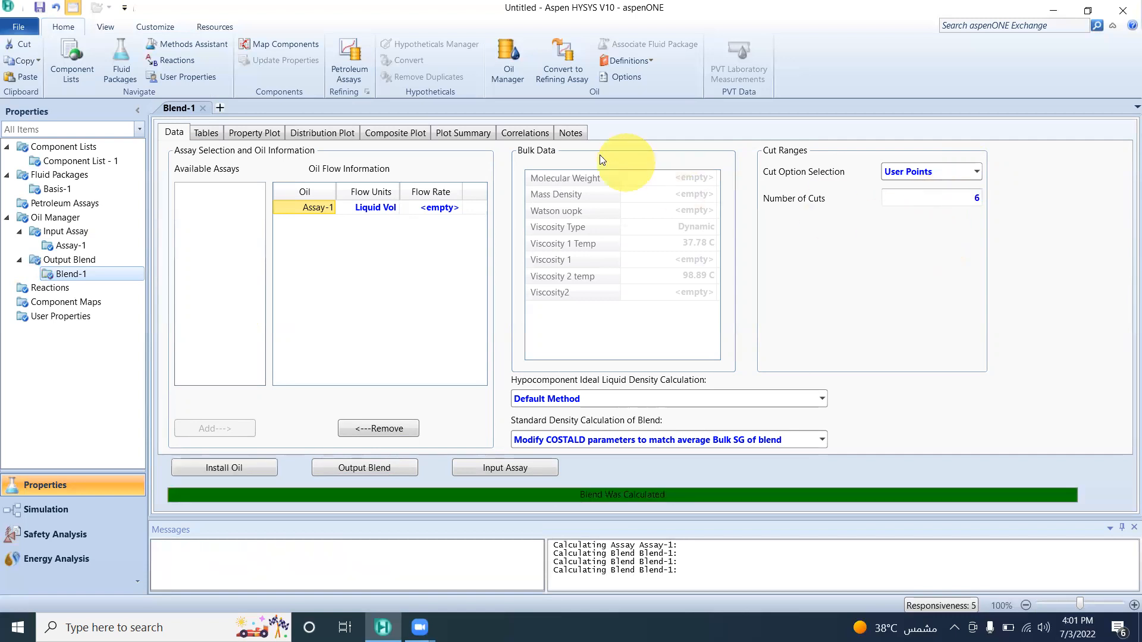
# Examine the blend's cut distribution plot and return to the blend data.
pyautogui.click(310, 133)
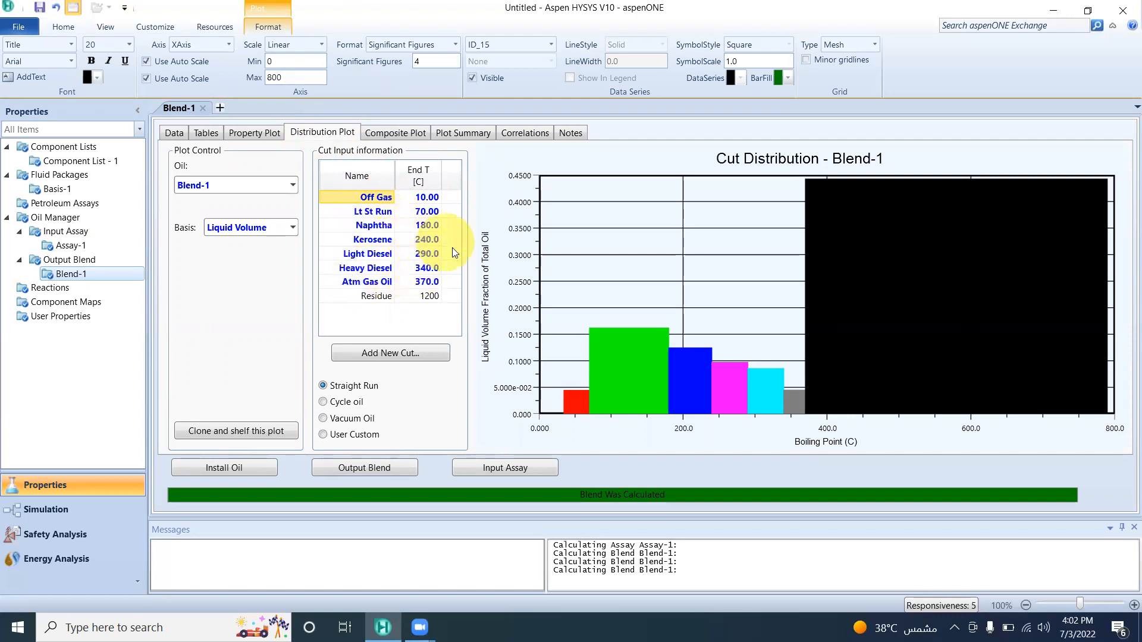
pyautogui.click(174, 133)
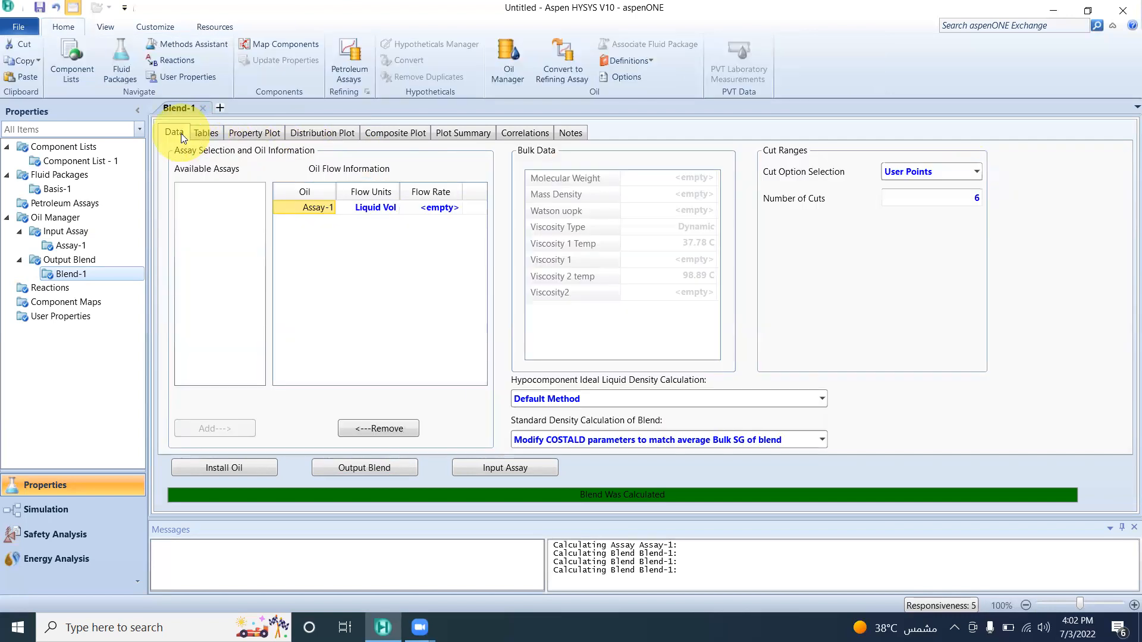
# Examine the blend's property, distribution and composite plots, its plot summary and correlations, and the properties available for the composite plot.
pyautogui.click(240, 135)
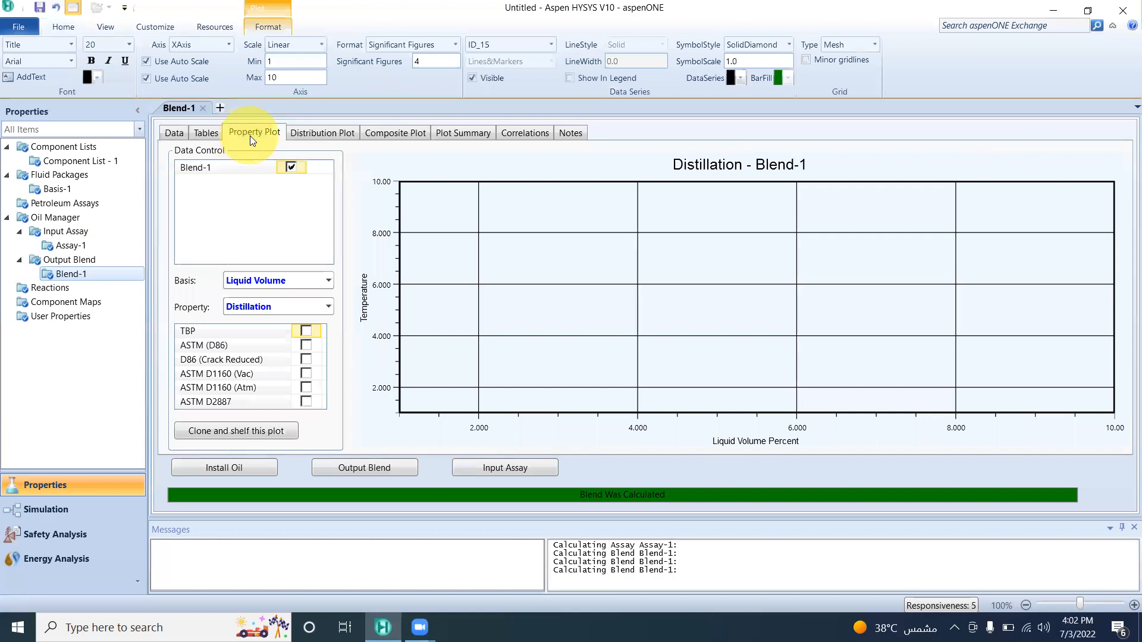
pyautogui.click(313, 131)
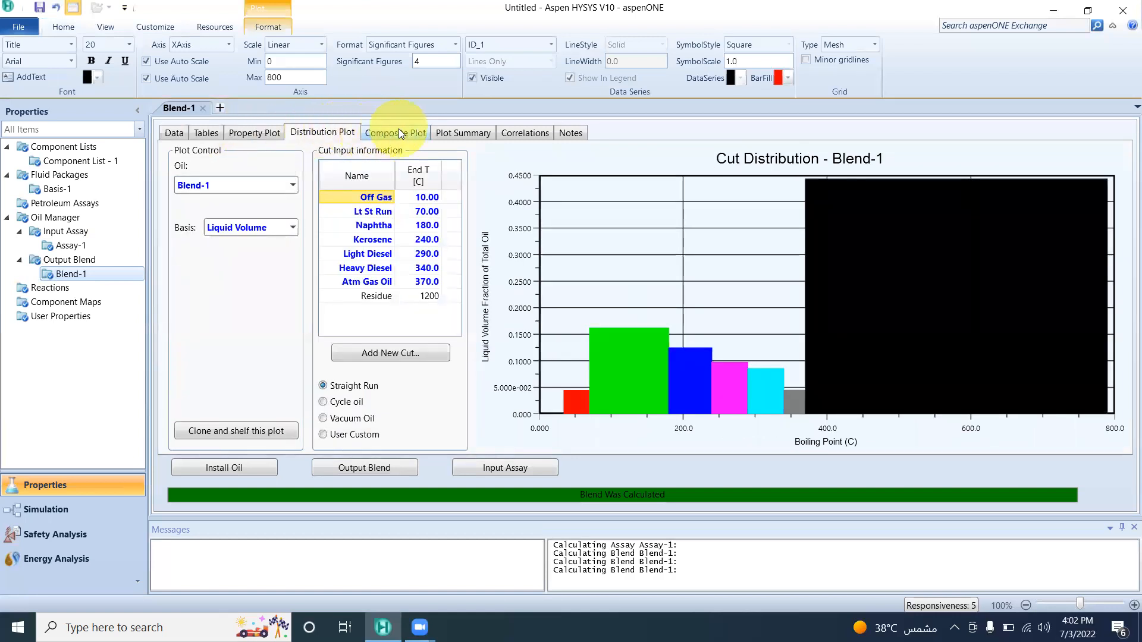
pyautogui.click(398, 131)
pyautogui.click(459, 134)
pyautogui.click(521, 133)
pyautogui.click(473, 134)
pyautogui.click(414, 135)
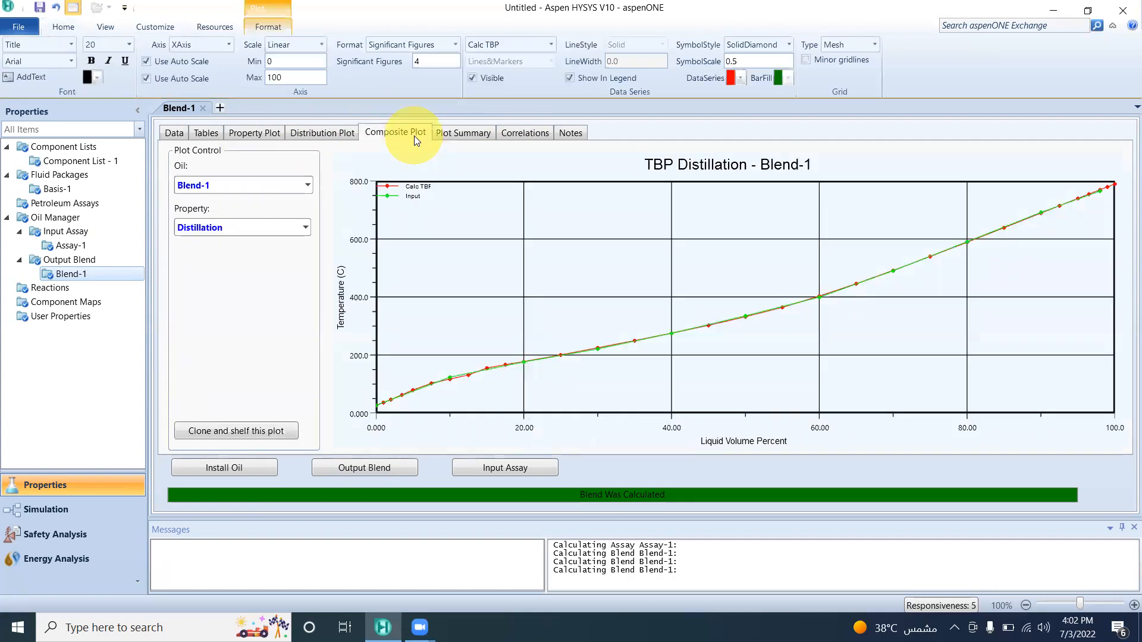
pyautogui.click(305, 228)
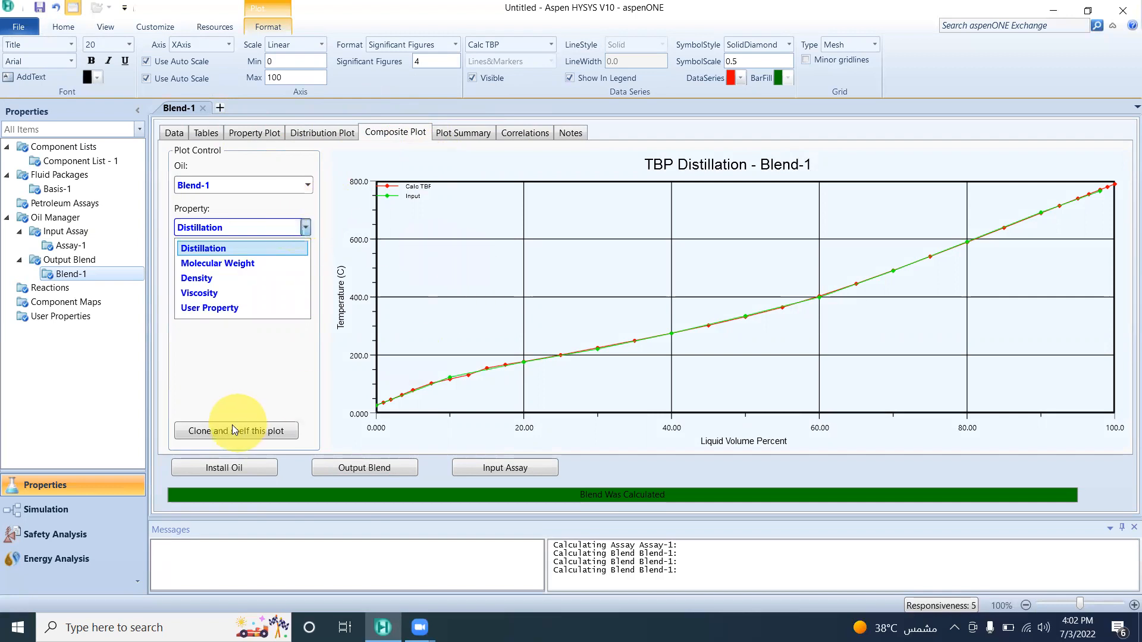
pyautogui.click(261, 397)
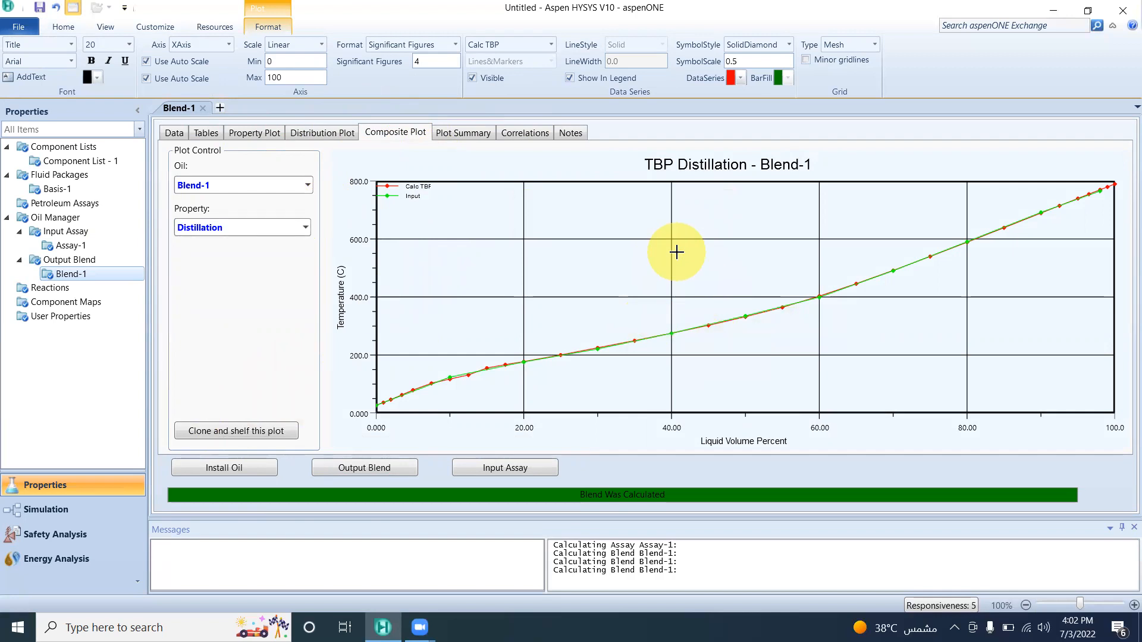
# Install Blend-1 in the main flowsheet as a stream named Light Crude and switch to the Simulation environment.
pyautogui.click(248, 469)
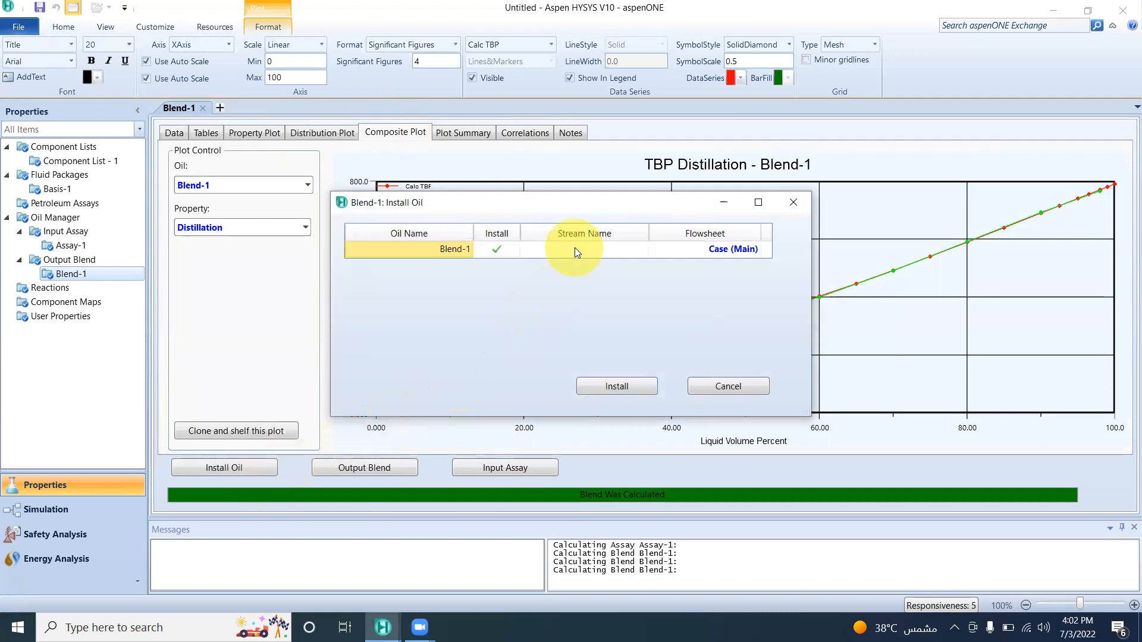
pyautogui.click(575, 250)
pyautogui.click(573, 252)
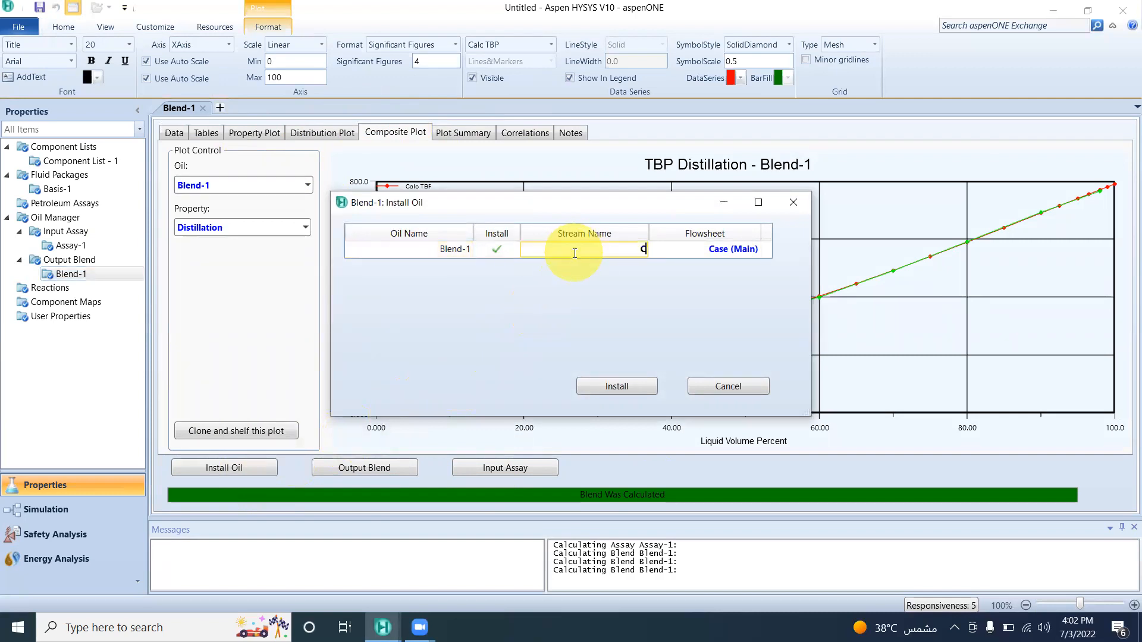
pyautogui.write('Light Crude')
pyautogui.click(631, 384)
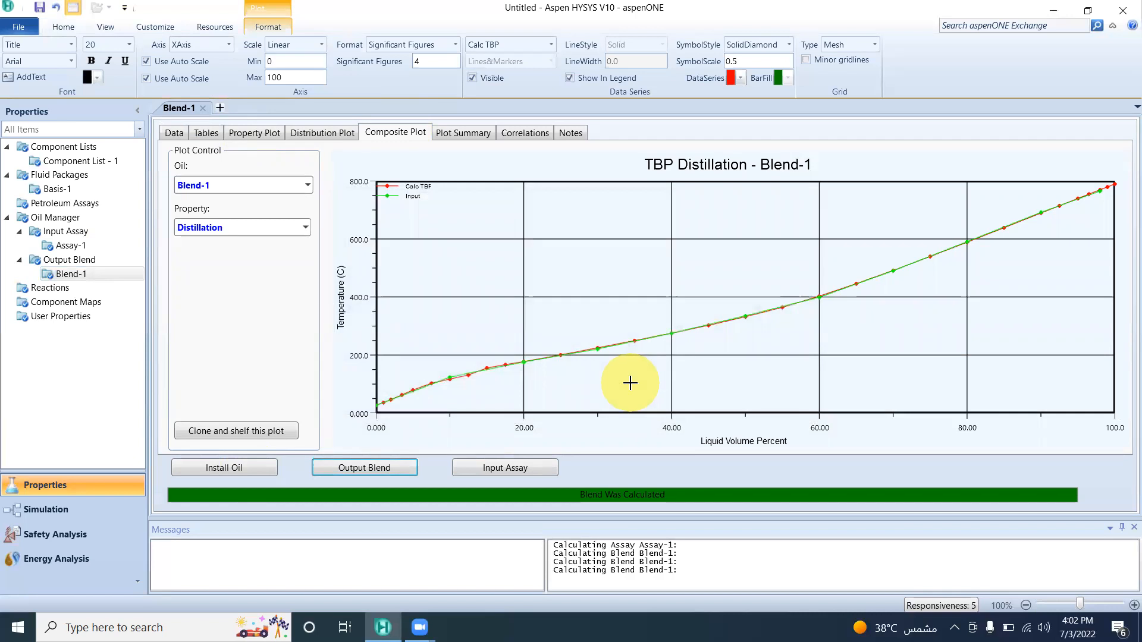
pyautogui.click(83, 518)
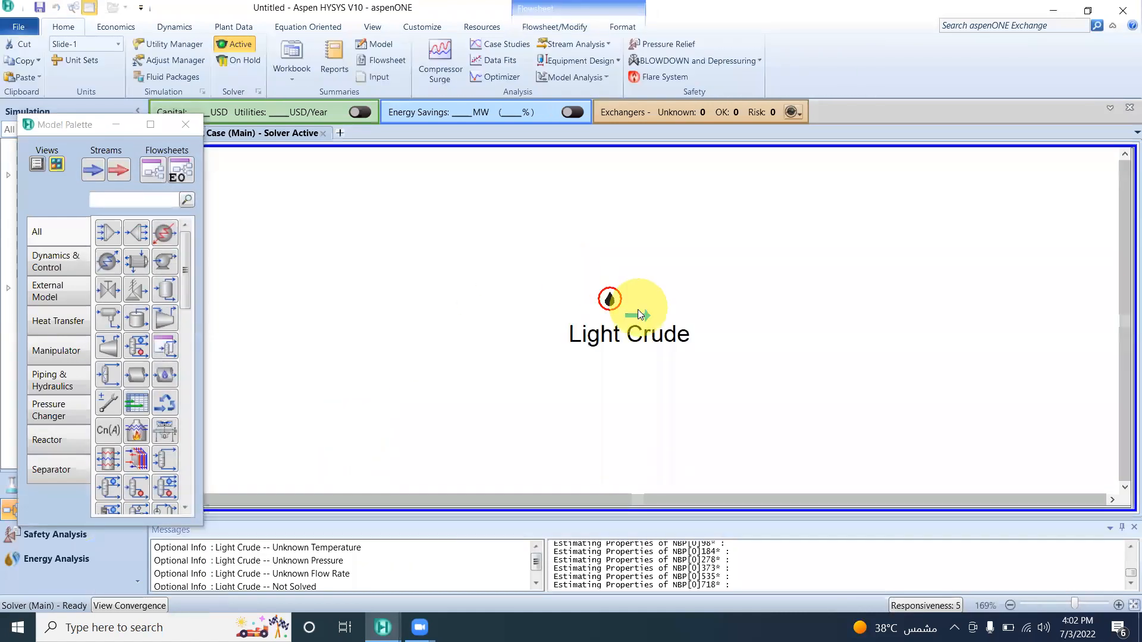
# Examine the component mole fractions of the Light Crude stream and close its property view.
pyautogui.doubleClick(639, 315)
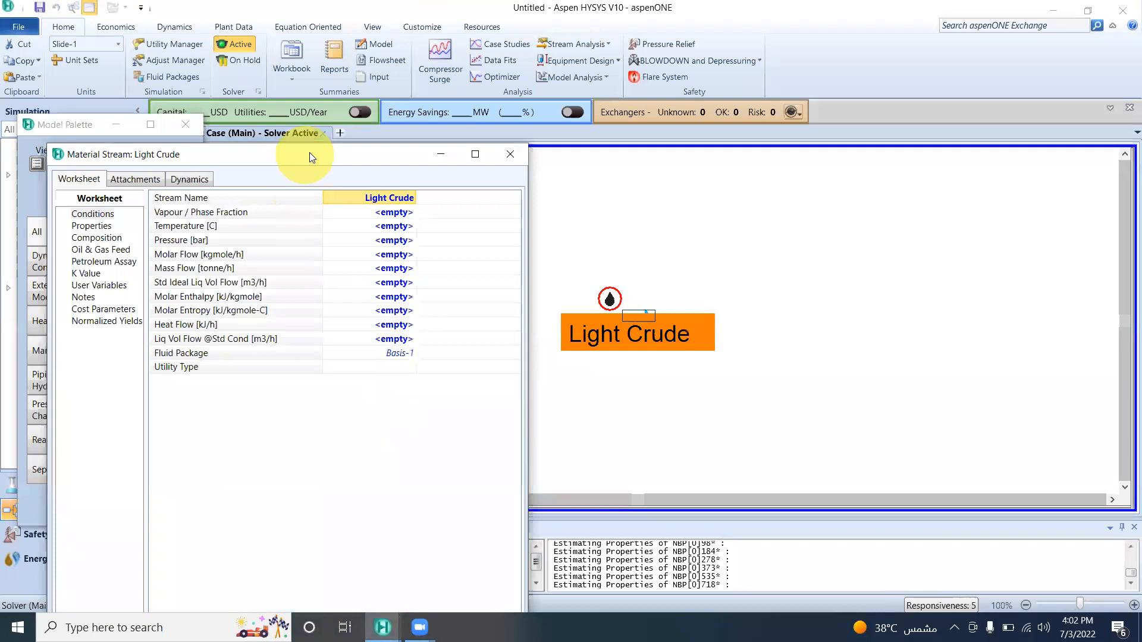
pyautogui.moveTo(310, 153); pyautogui.dragTo(329, 88)
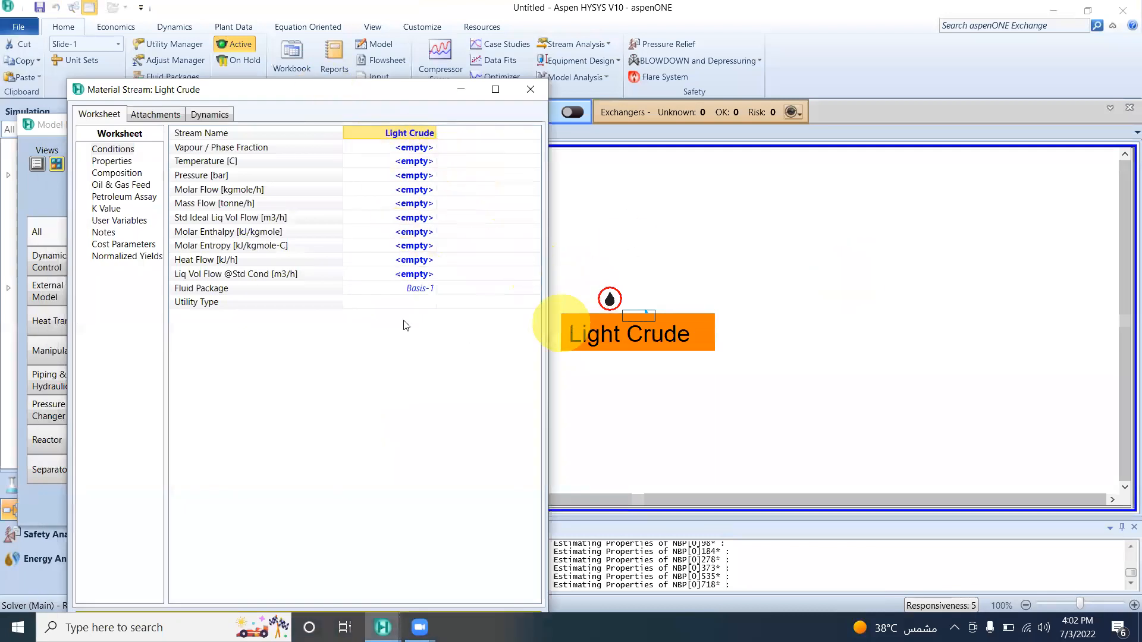
pyautogui.click(126, 173)
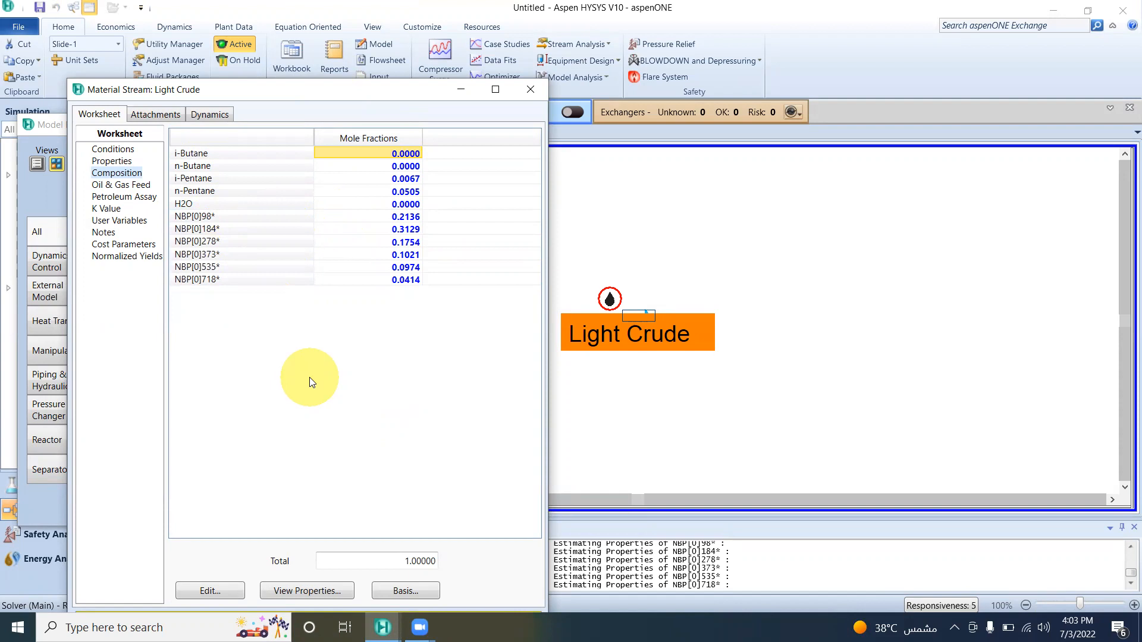
pyautogui.click(537, 92)
pyautogui.click(690, 222)
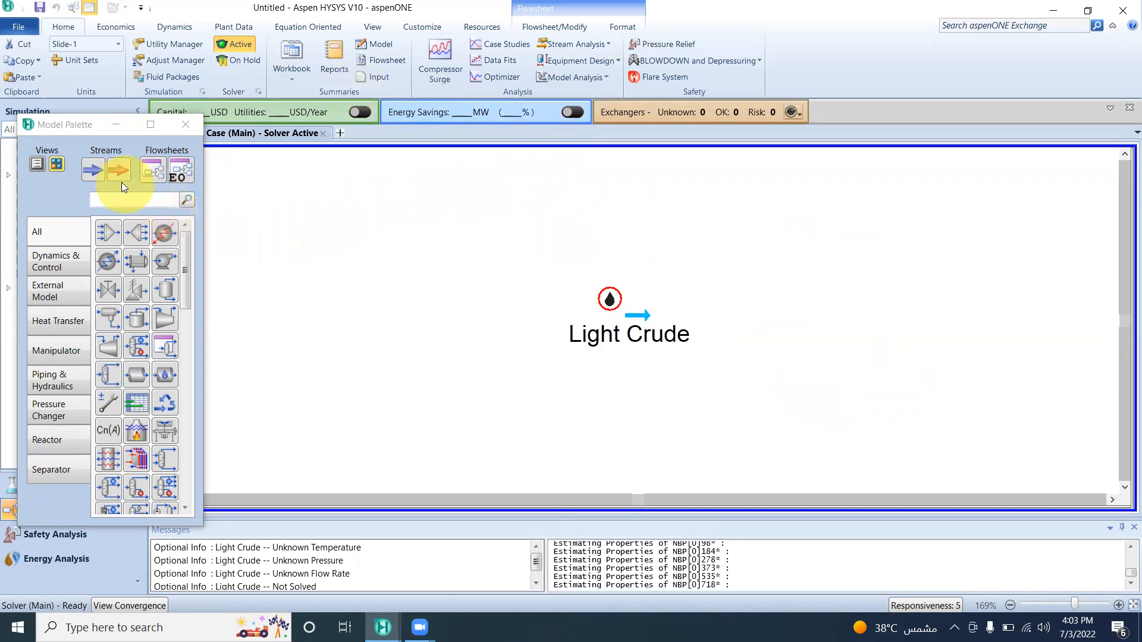
# Add a new material stream to the flowsheet, check its composition, and place it above and to the left of Light Crude.
pyautogui.moveTo(98, 170); pyautogui.dragTo(316, 224)
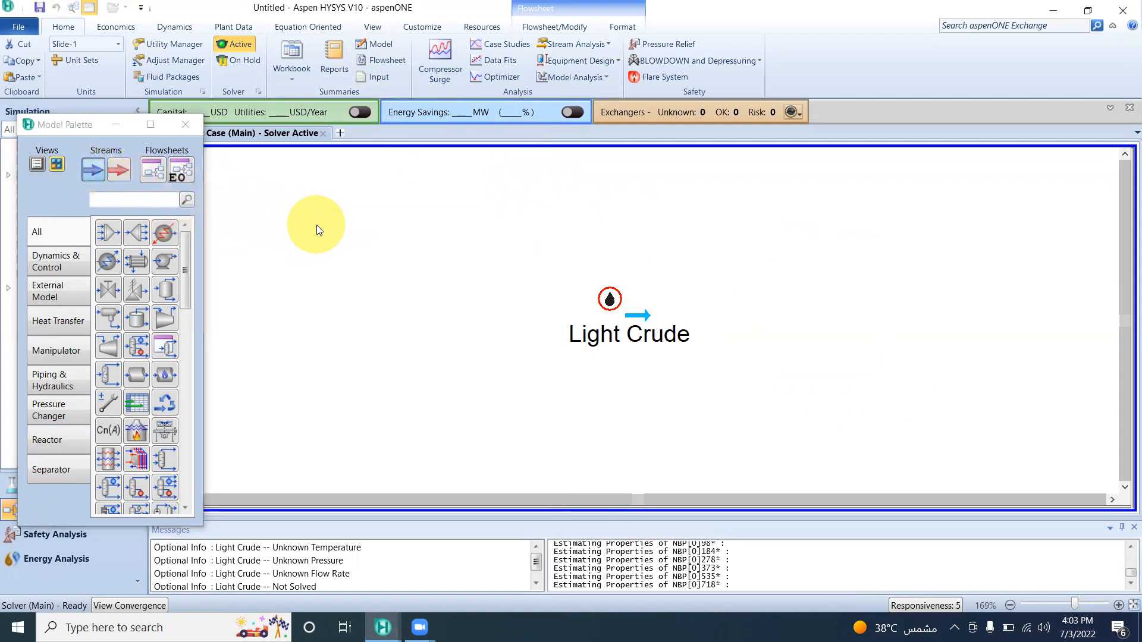
pyautogui.doubleClick(336, 220)
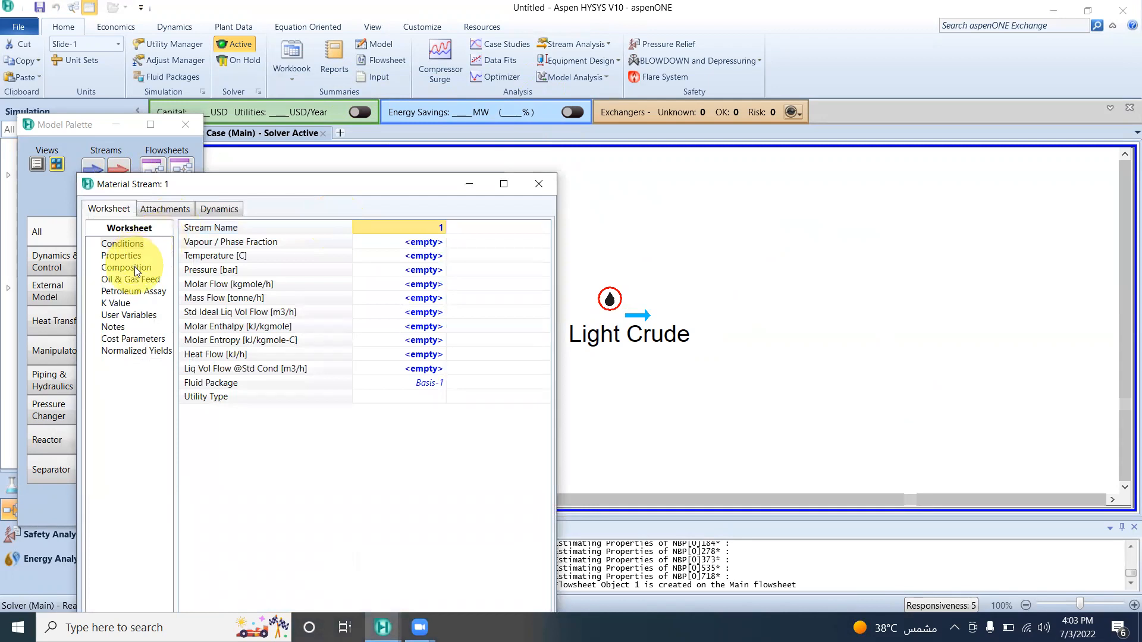
pyautogui.click(135, 267)
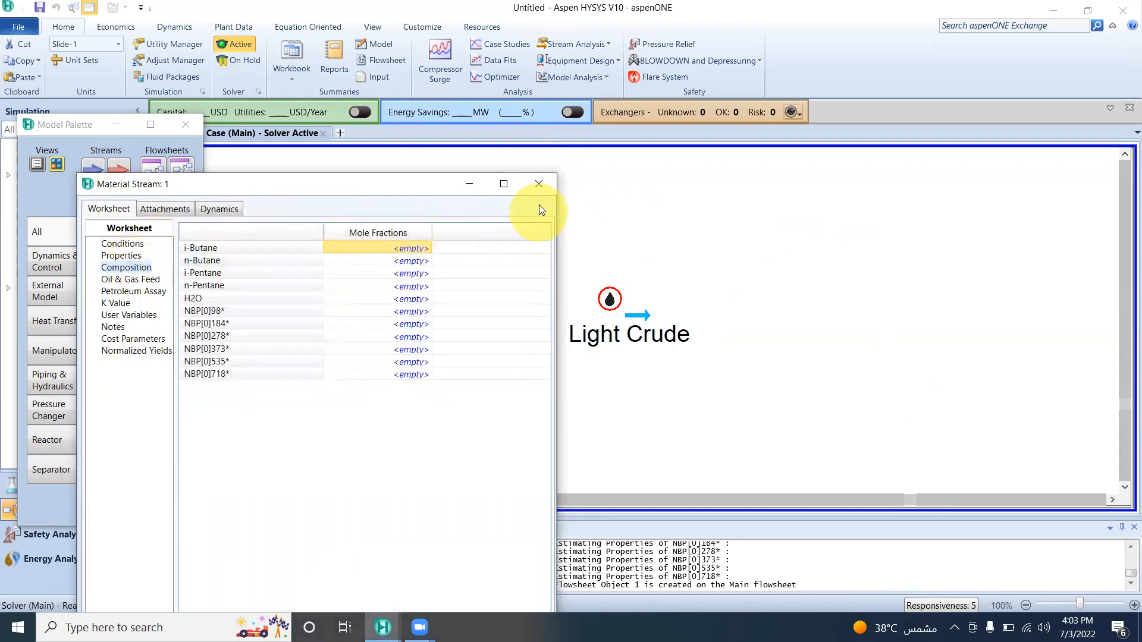
pyautogui.click(537, 184)
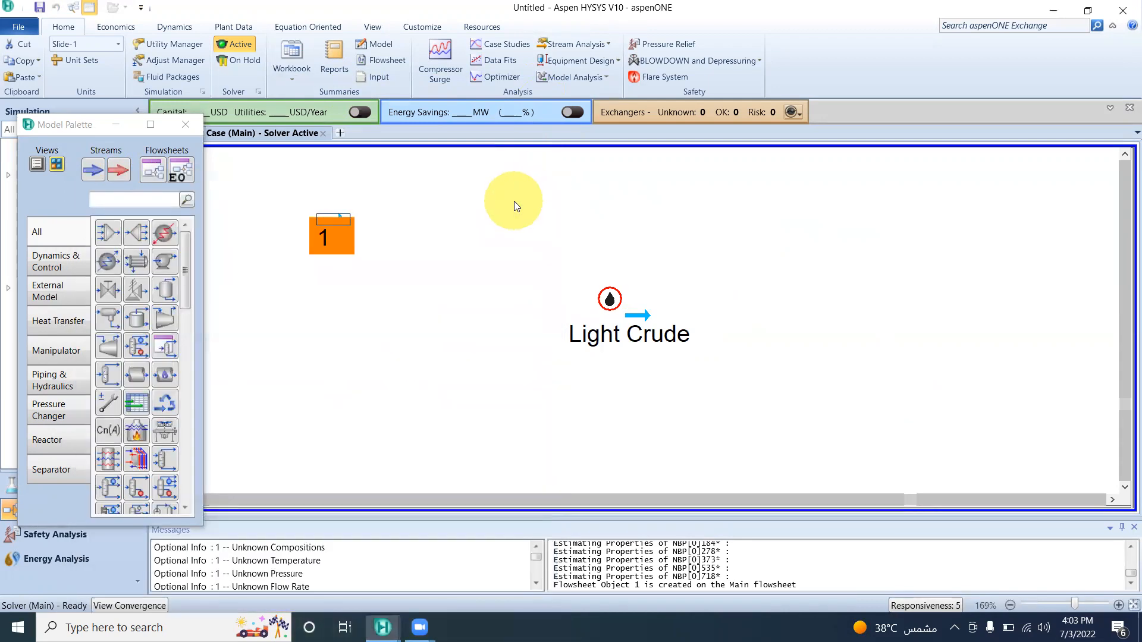
pyautogui.doubleClick(344, 219)
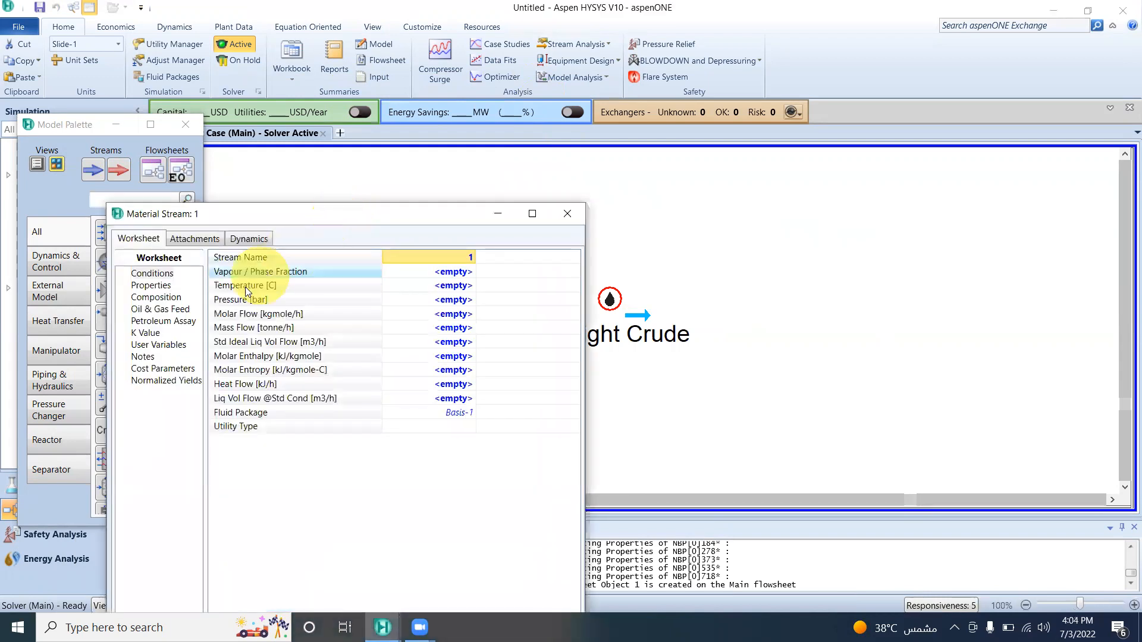
pyautogui.click(568, 215)
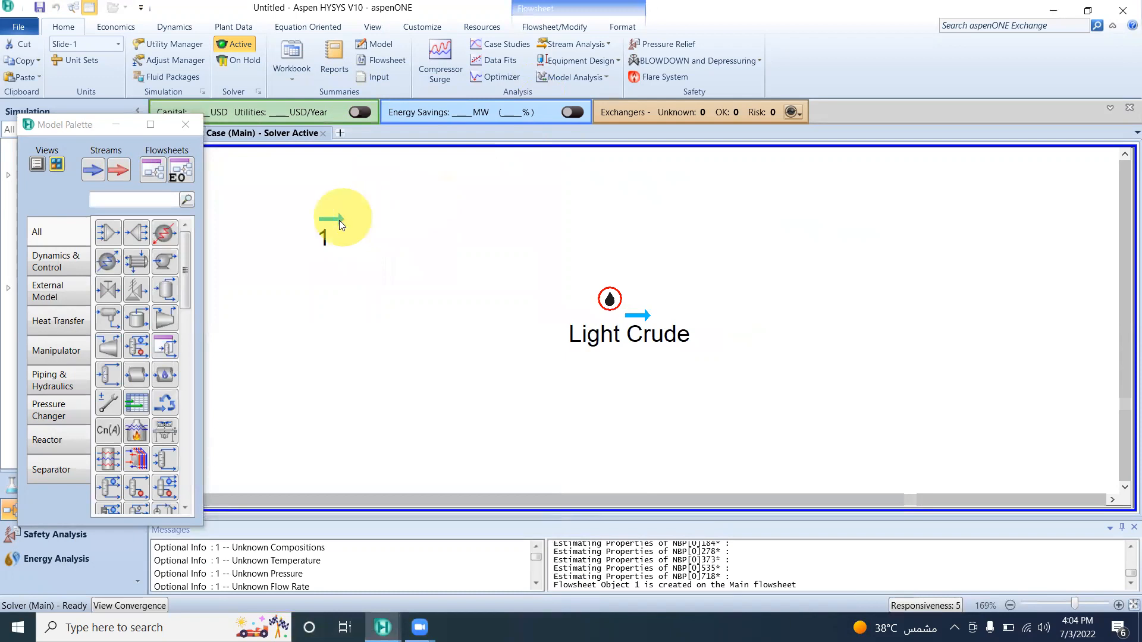
pyautogui.moveTo(342, 217); pyautogui.dragTo(455, 198)
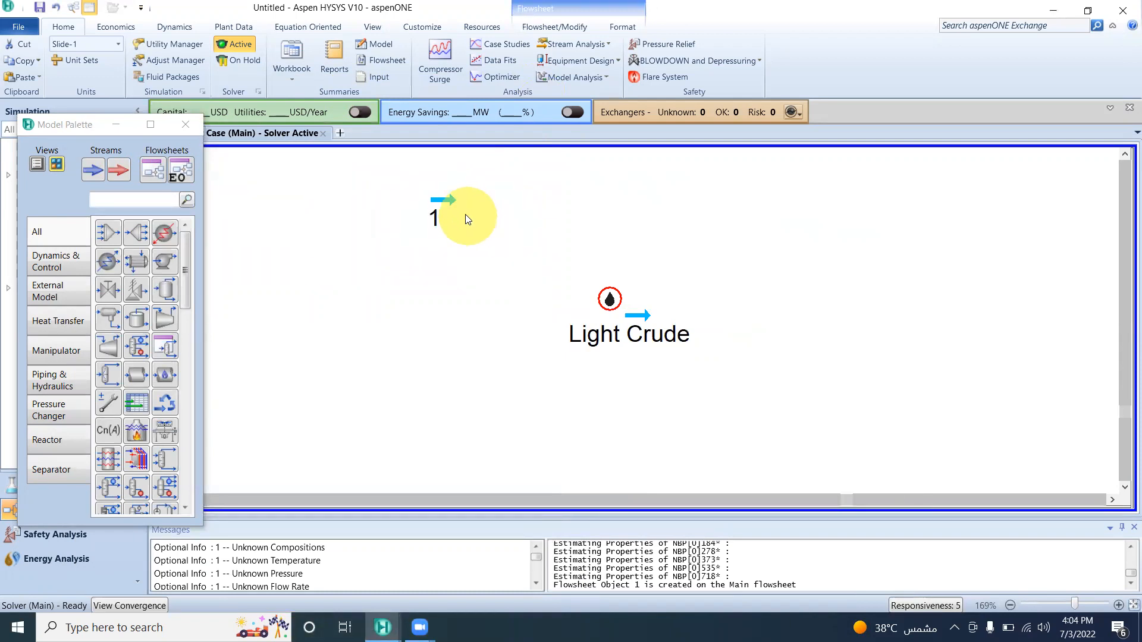
# Set stream 1's petroleum assay to Import From Library and browse the available library assays.
pyautogui.doubleClick(446, 198)
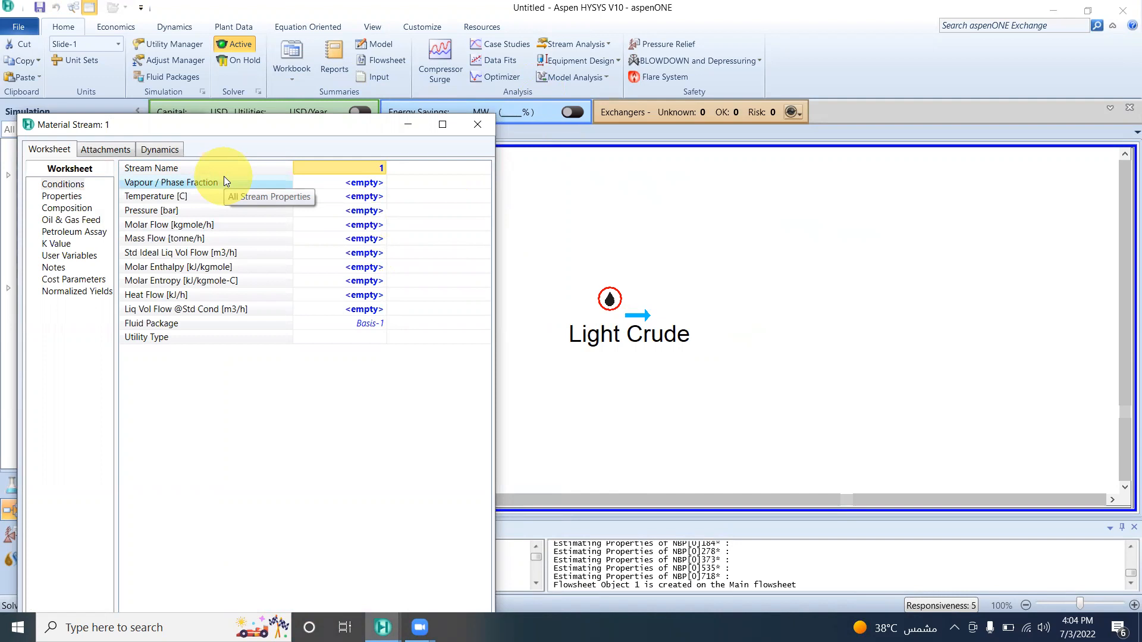
pyautogui.click(87, 210)
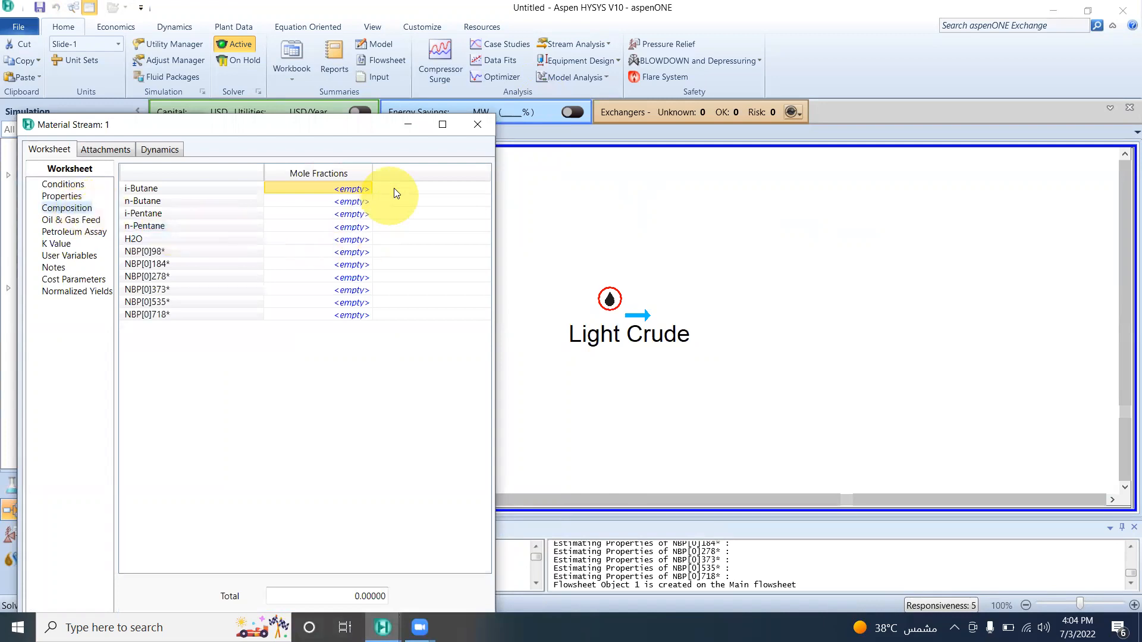
pyautogui.click(103, 232)
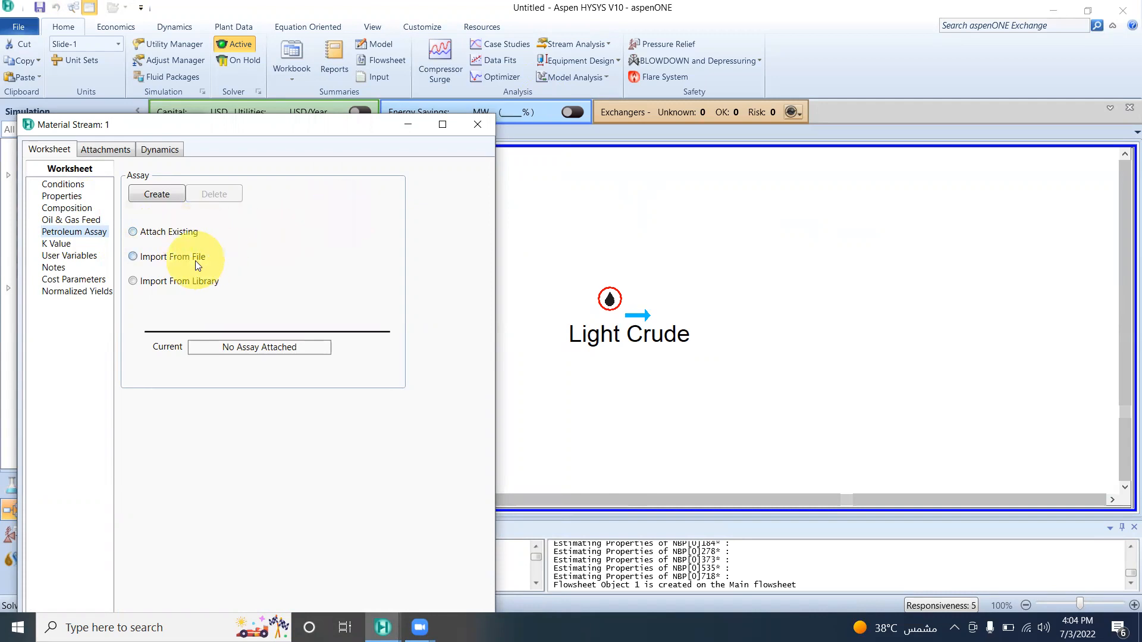
pyautogui.click(167, 282)
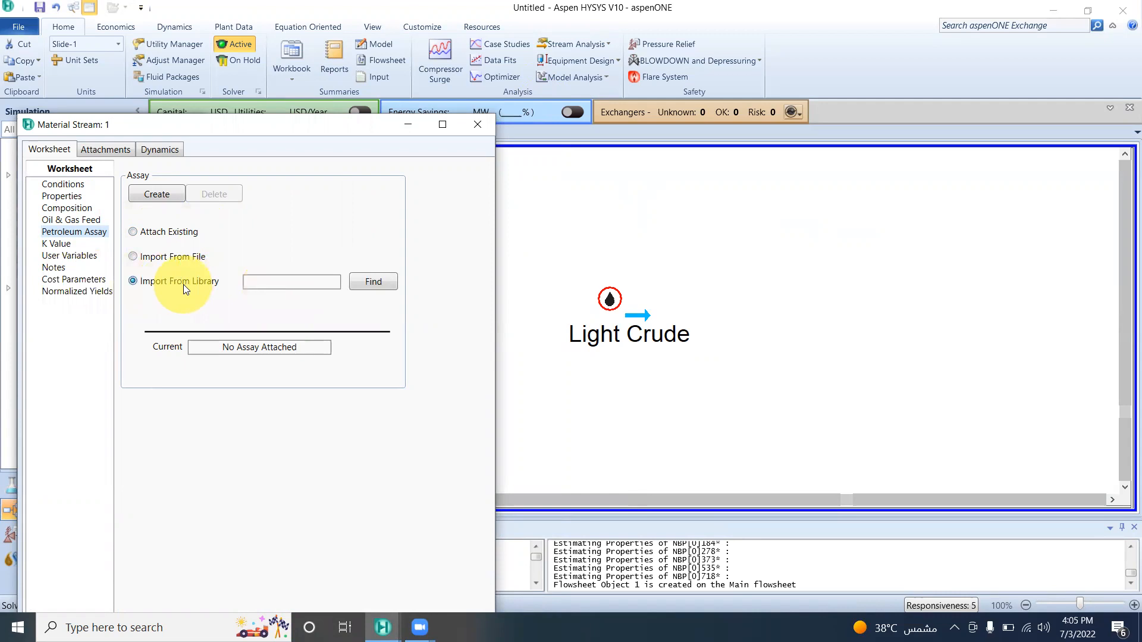
pyautogui.click(374, 279)
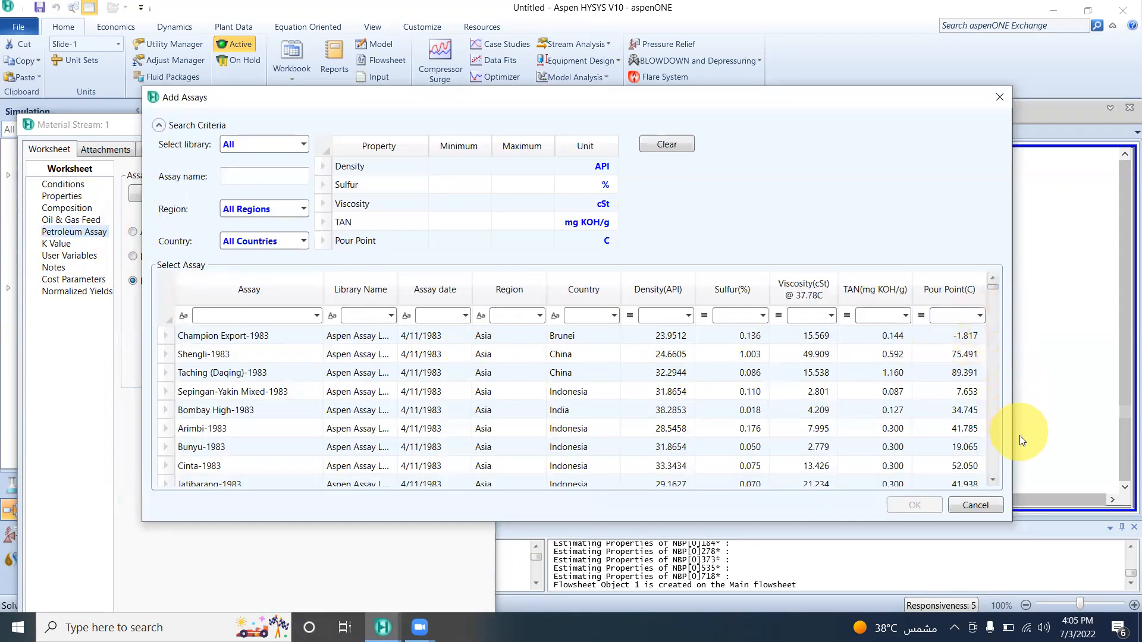
pyautogui.click(994, 480)
pyautogui.click(996, 484)
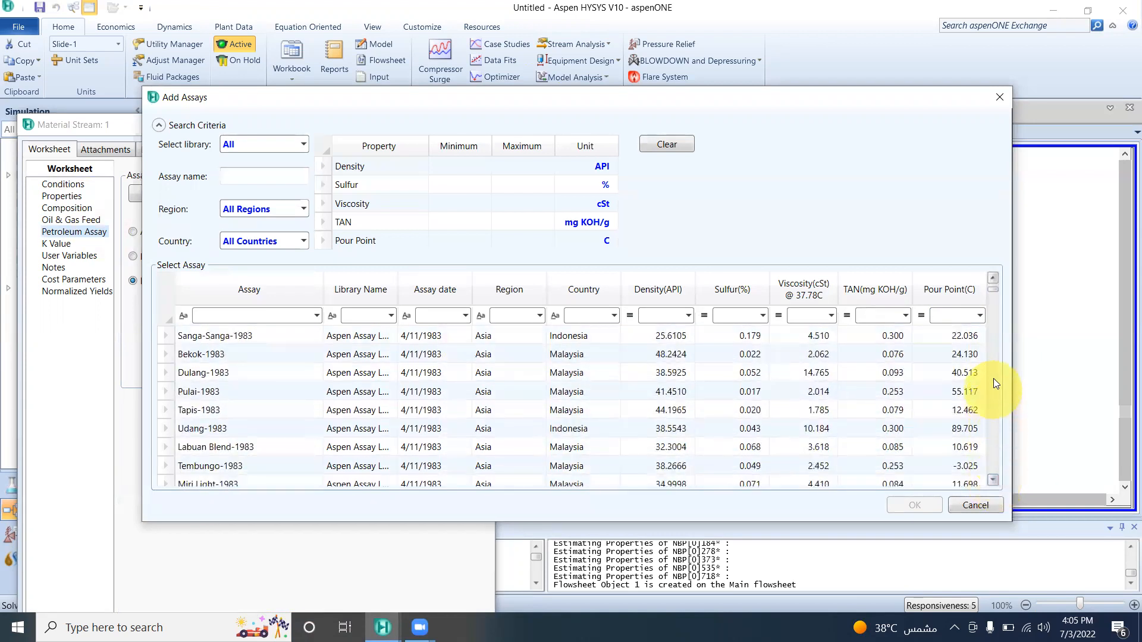
pyautogui.click(992, 279)
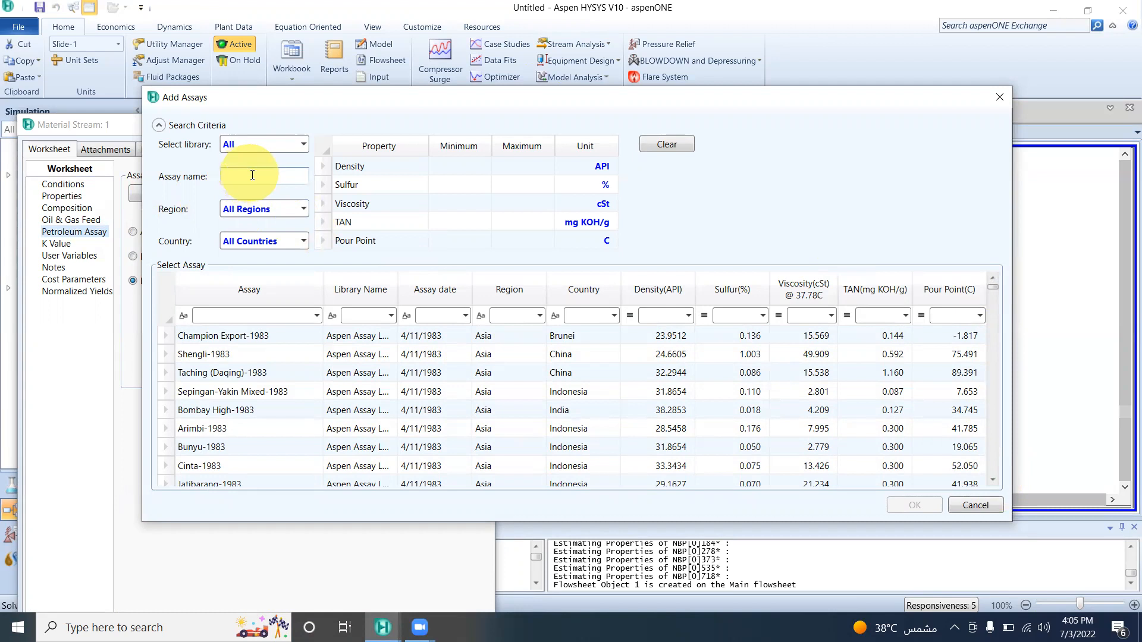
# Filter the library assays by region Asia and country India.
pyautogui.click(302, 209)
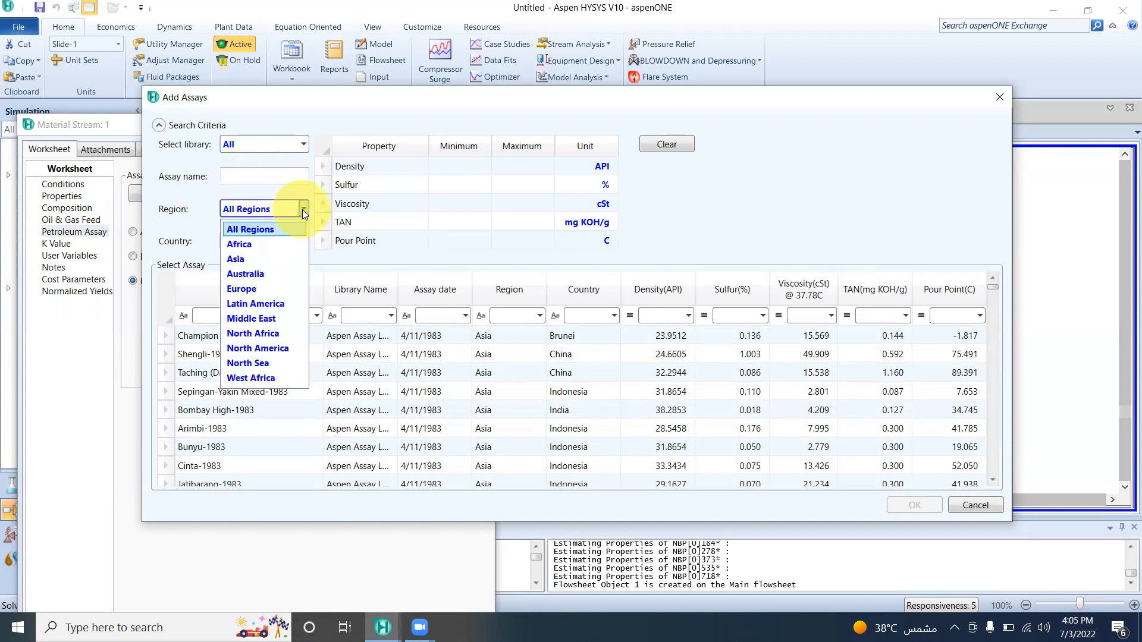
pyautogui.click(257, 258)
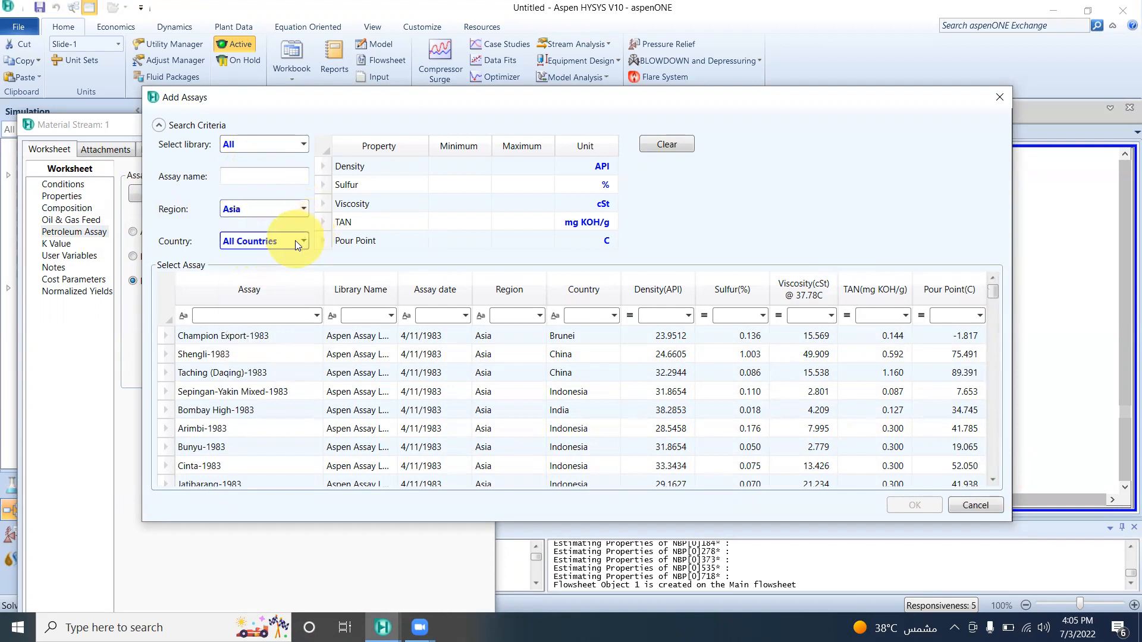
pyautogui.click(302, 241)
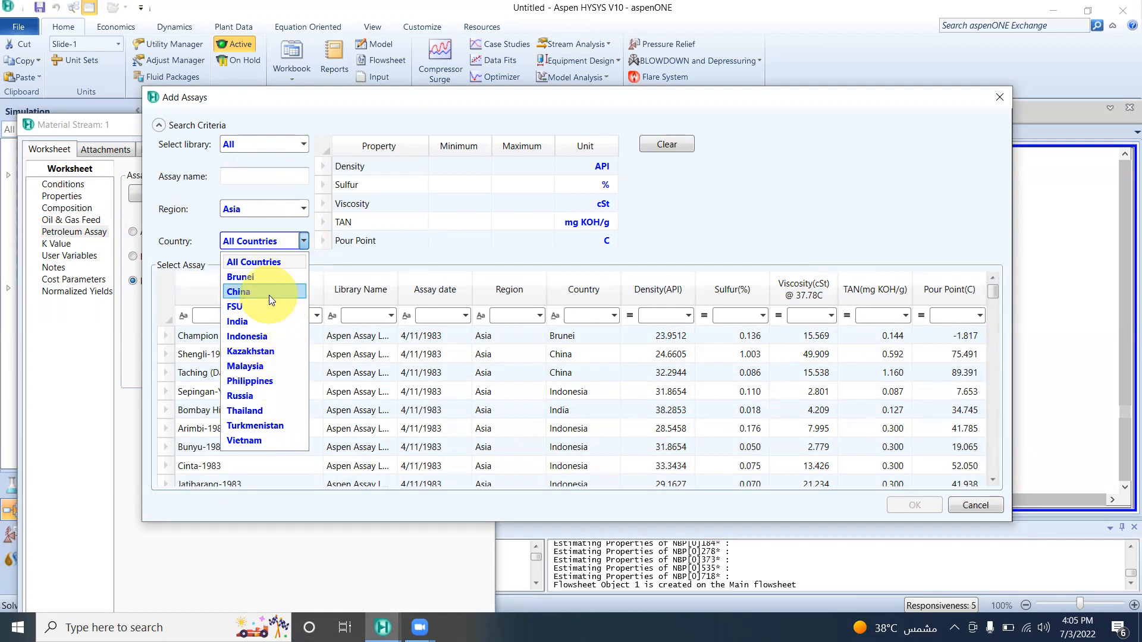
pyautogui.click(254, 316)
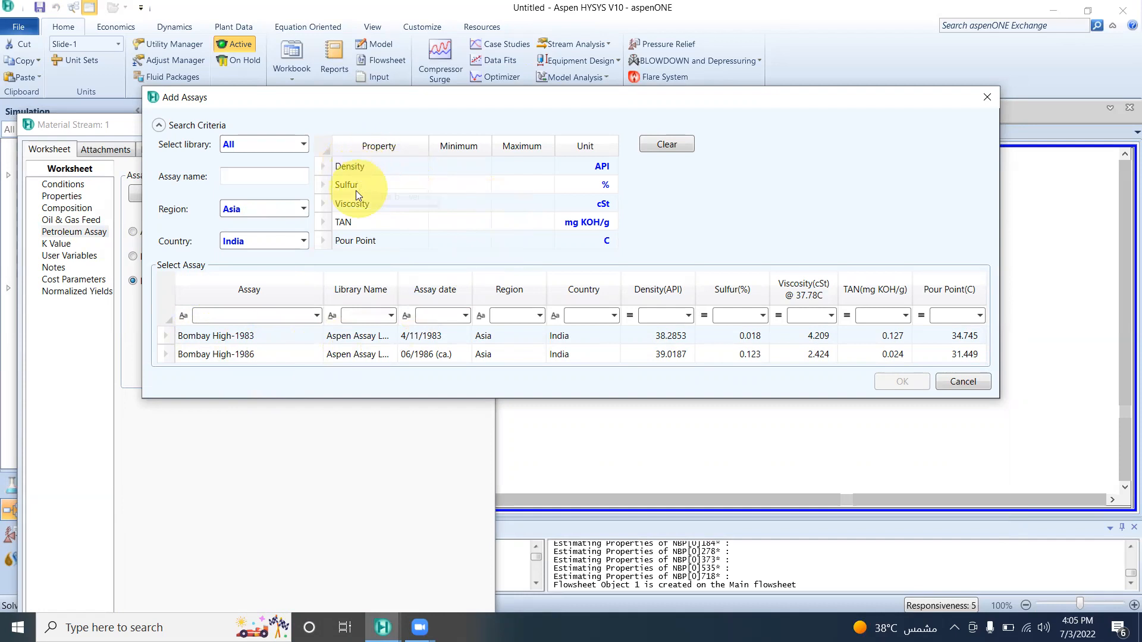
# Import the Bombay High-1986 assay from the library into stream 1.
pyautogui.click(688, 316)
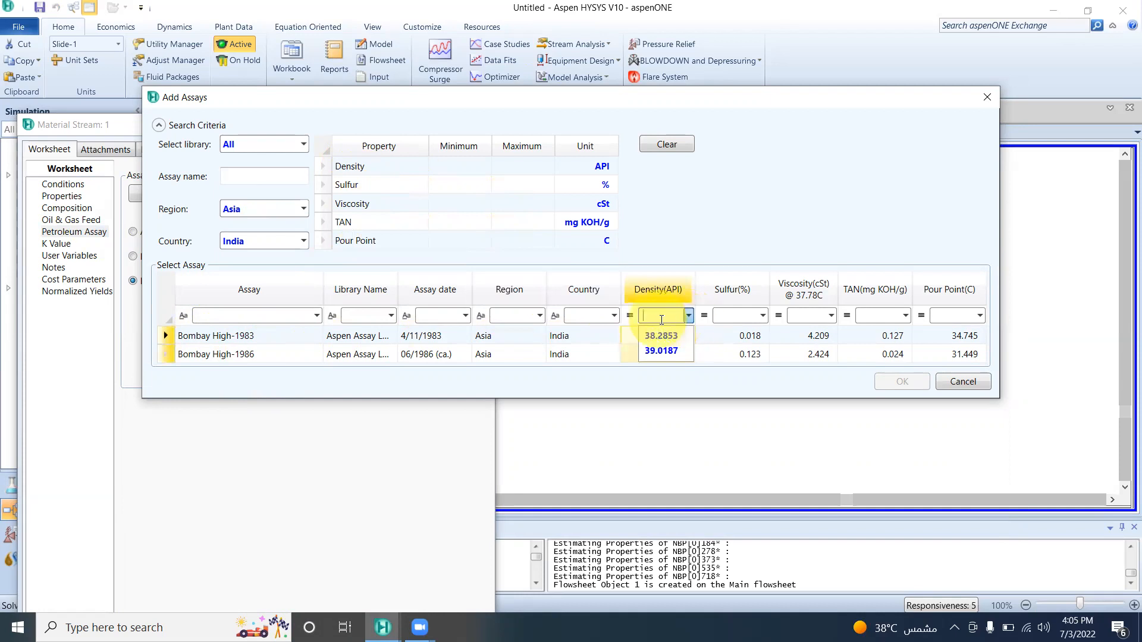
pyautogui.click(758, 250)
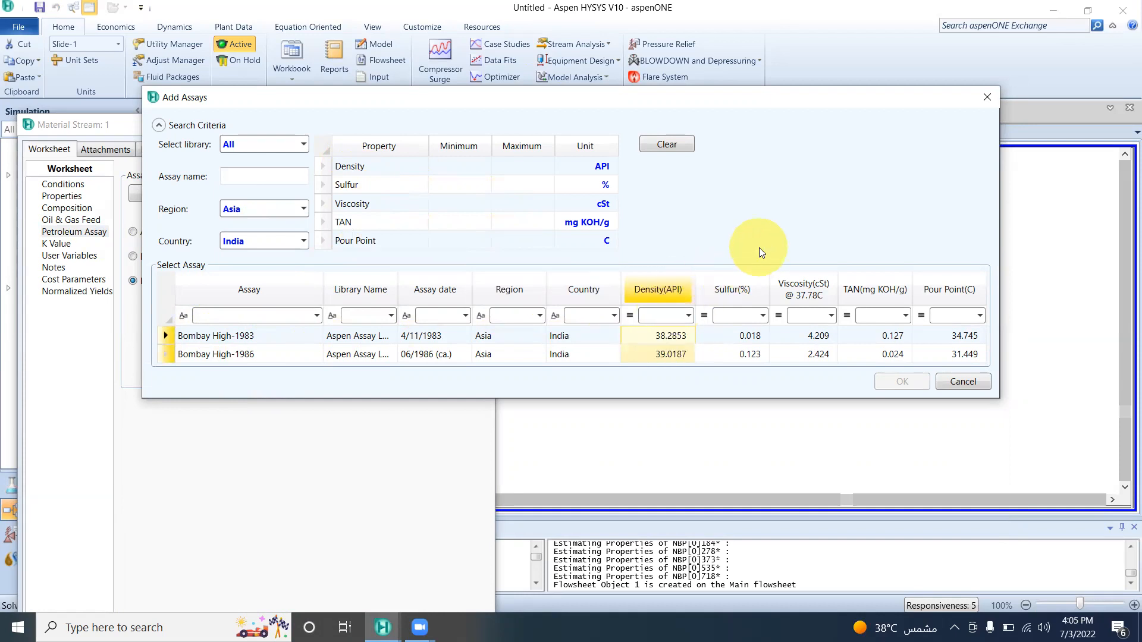
pyautogui.click(173, 355)
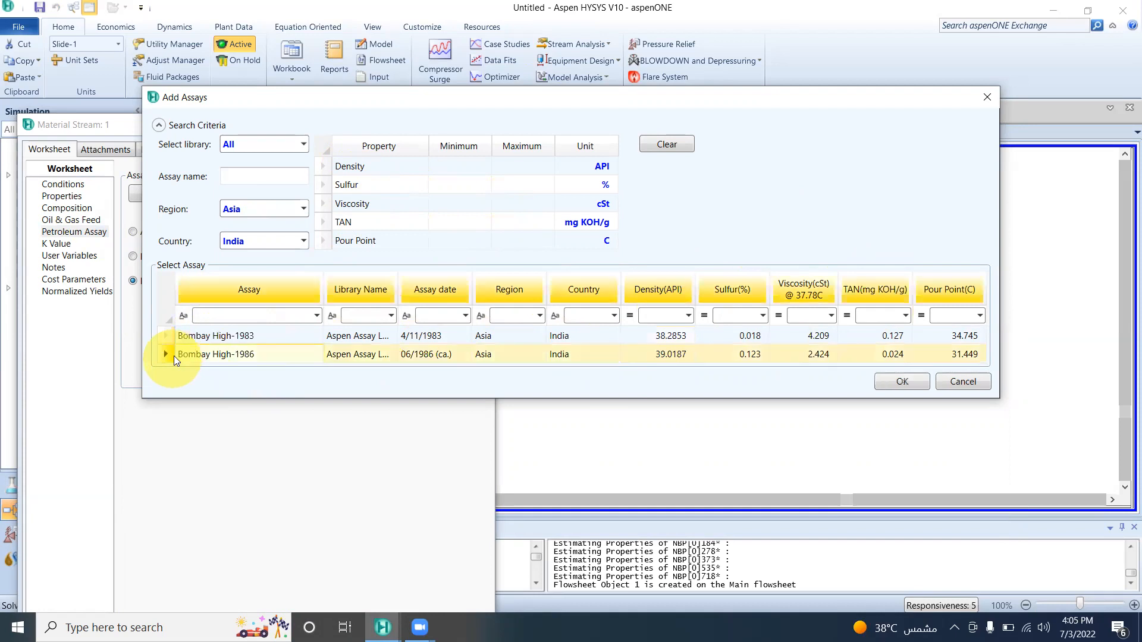
pyautogui.click(892, 389)
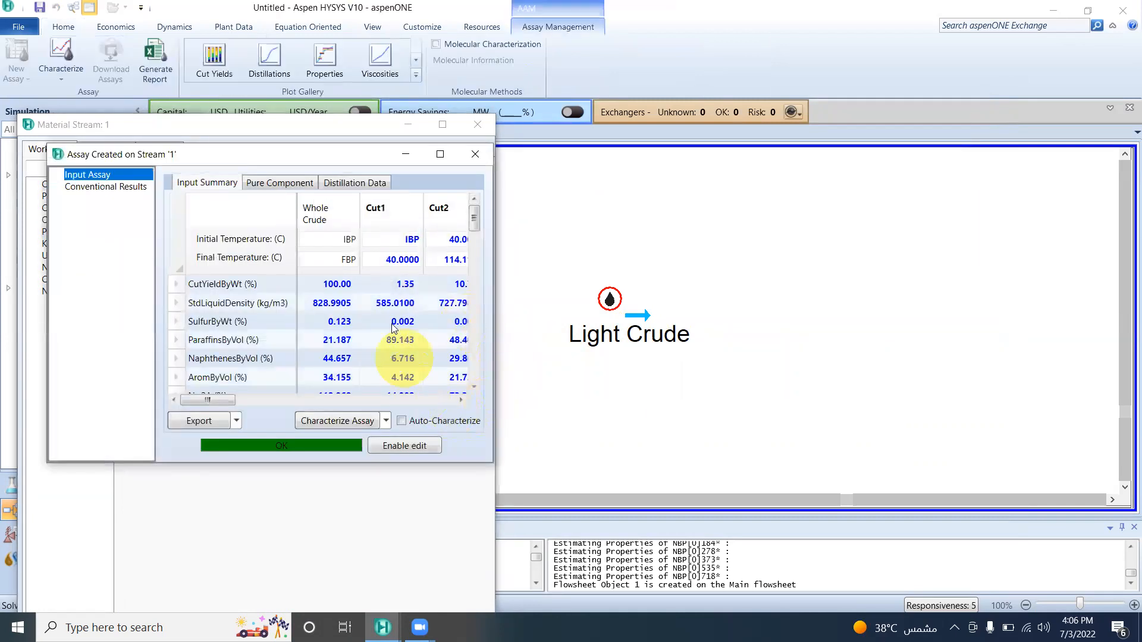
# Review the input summary of the assay created on stream 1, and close the assay and stream windows.
pyautogui.moveTo(479, 218); pyautogui.dragTo(472, 318)
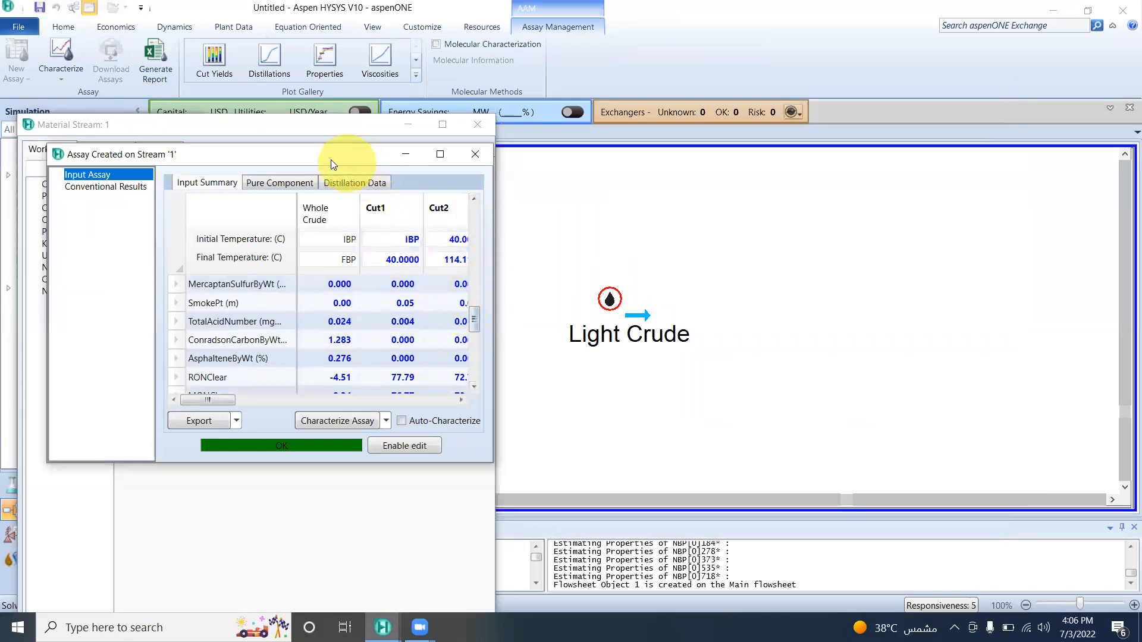
pyautogui.click(474, 153)
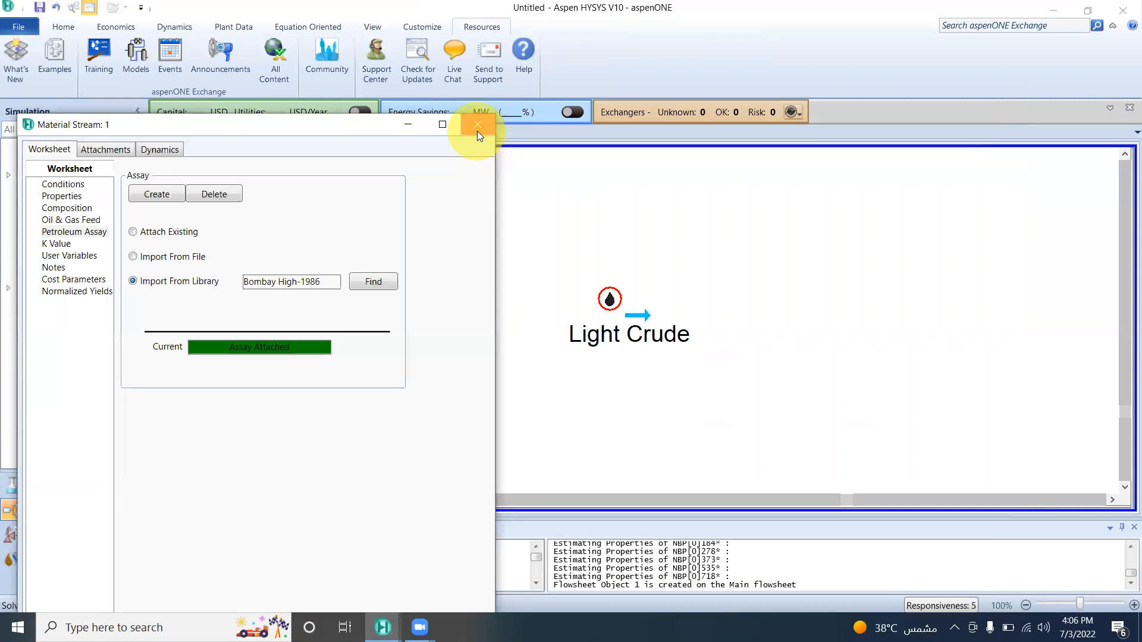
pyautogui.click(477, 126)
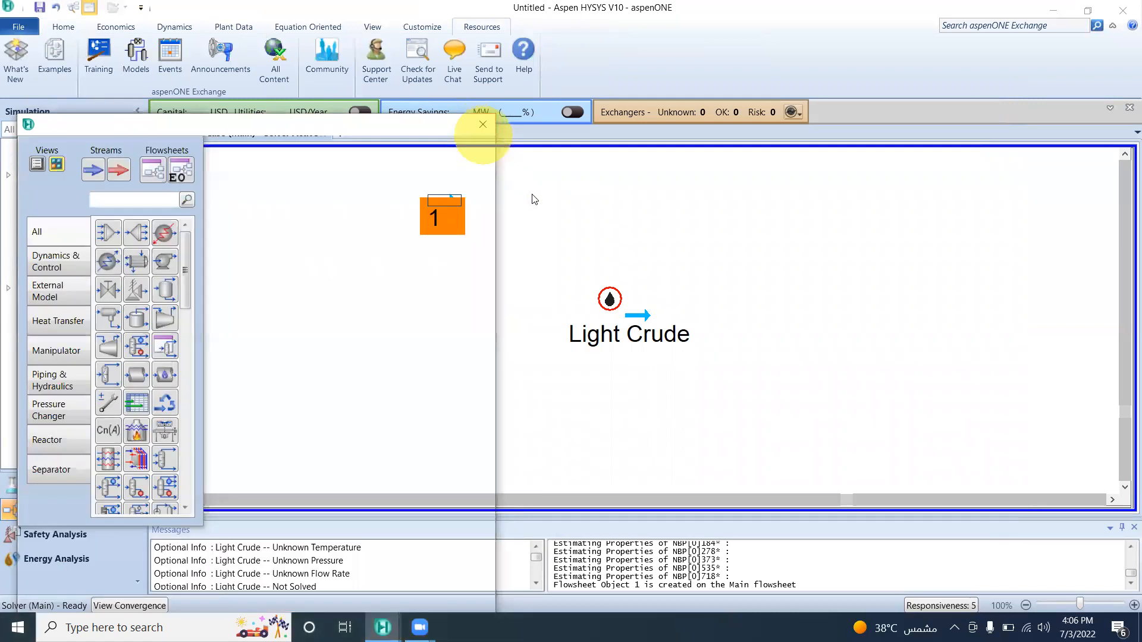
# Reopen stream 1 from the flowsheet, examine its properties and composition mole fractions, and close it.
pyautogui.doubleClick(445, 201)
pyautogui.click(135, 259)
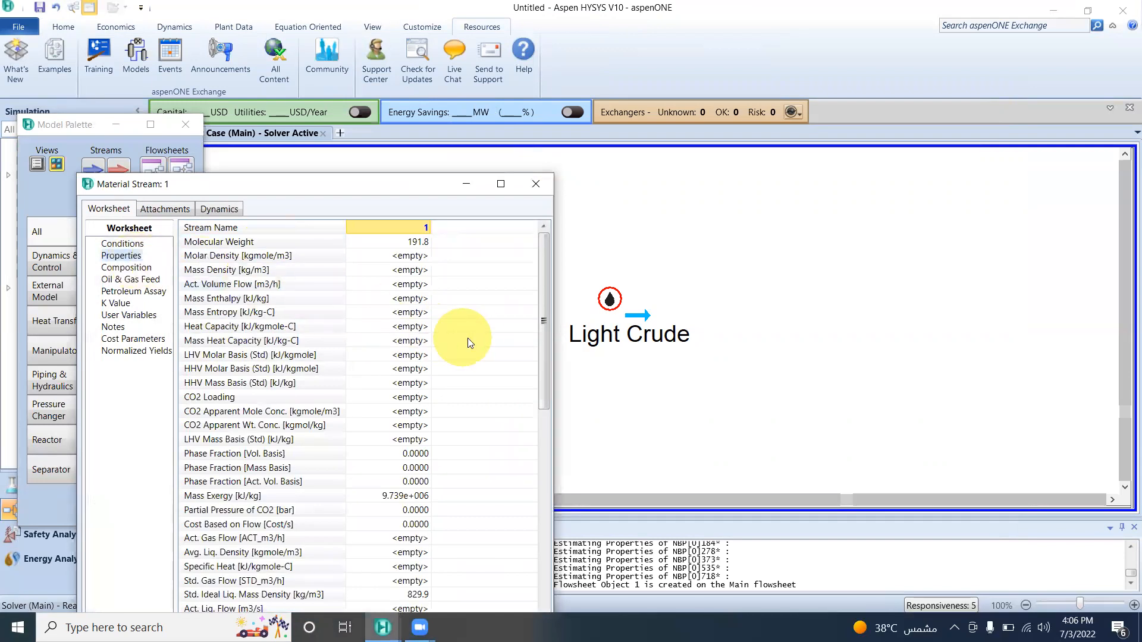
pyautogui.scroll(-5, 472, 336)
pyautogui.scroll(4, 478, 333)
pyautogui.scroll(1, 482, 331)
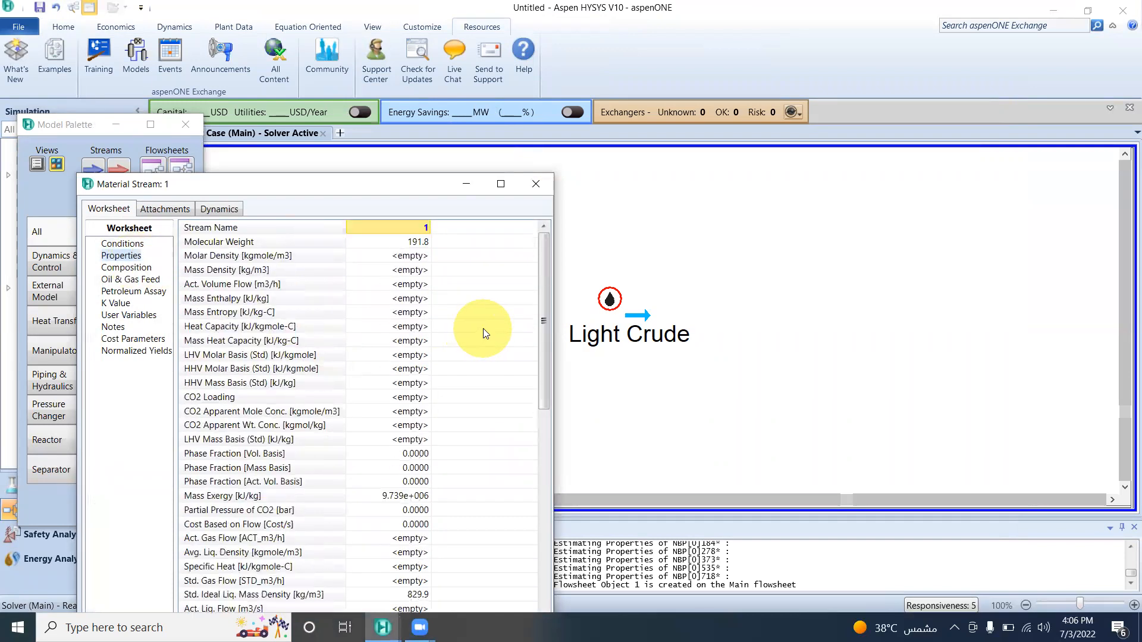
pyautogui.click(145, 269)
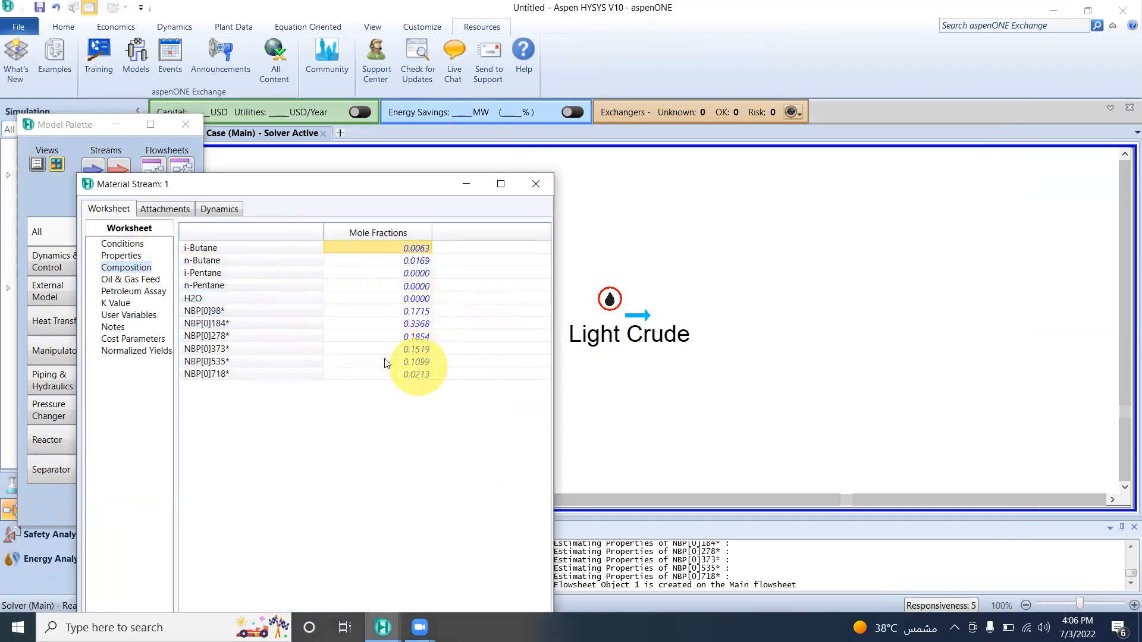
pyautogui.click(536, 184)
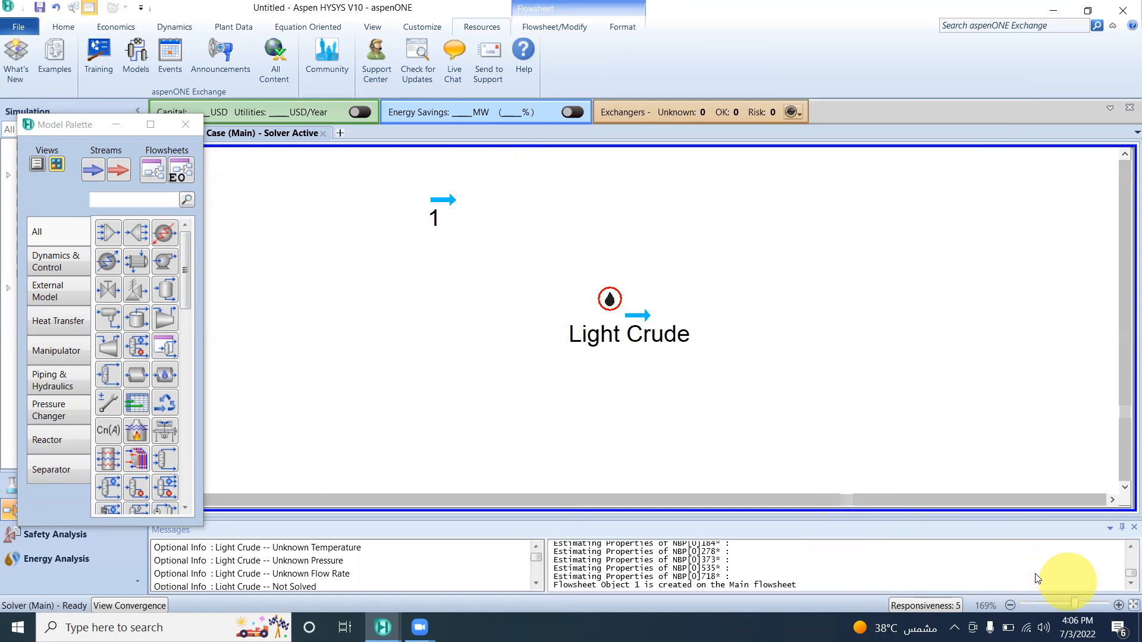
pyautogui.click(1111, 589)
pyautogui.click(1110, 586)
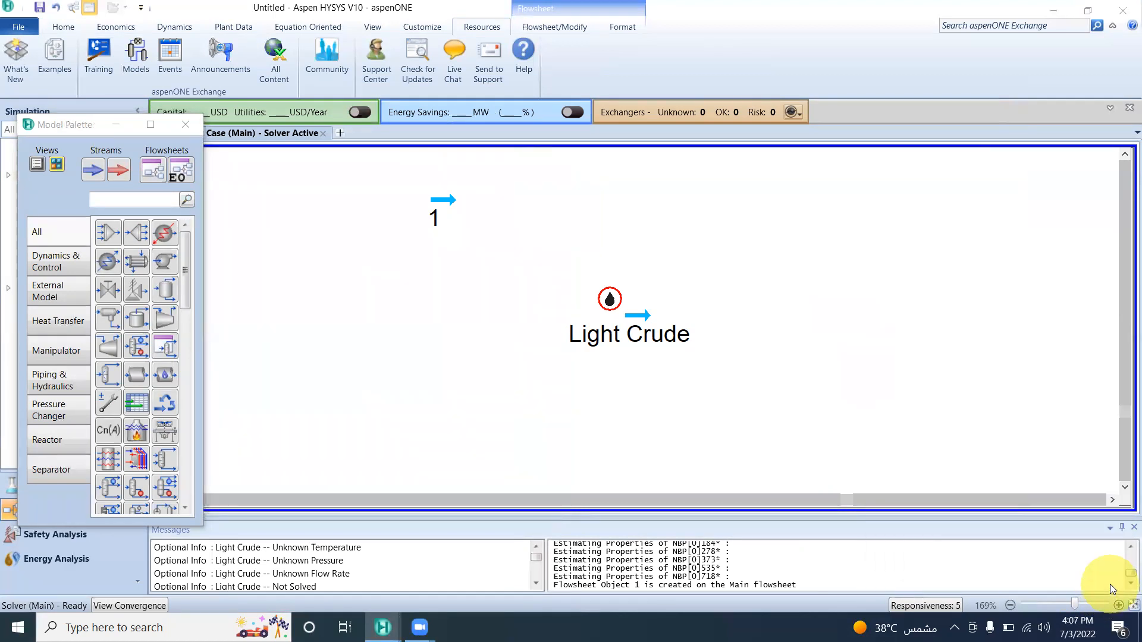